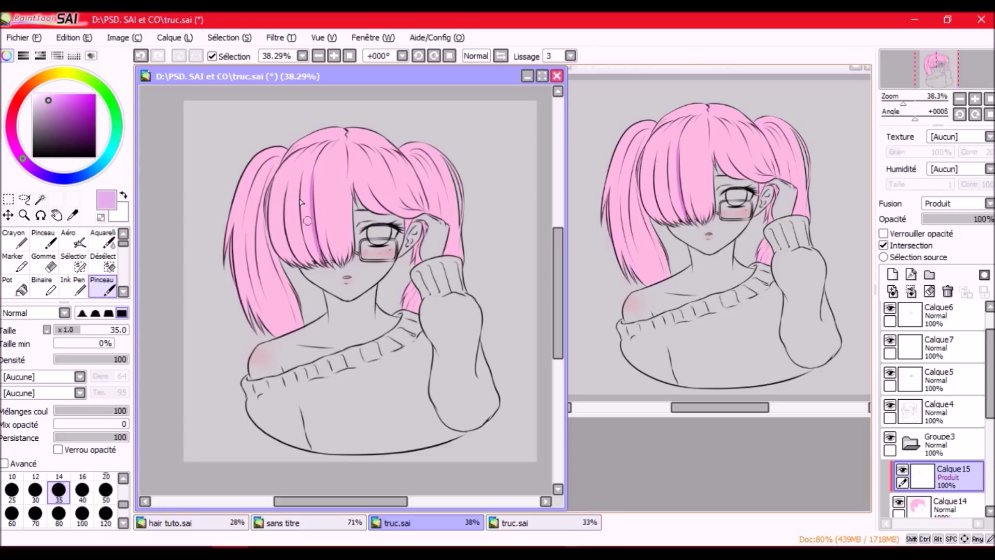
Step: Paint lilac shading strands down the middle of the fringe covering the eye, on the Produit layer Calque15
{"action": "key", "text": "ctrl+z"}
{"action": "key", "text": "ctrl+y"}
{"action": "key", "text": "ctrl+z"}
{"action": "key", "text": "ctrl+y"}
{"action": "key", "text": "ctrl+z"}
{"action": "key", "text": "ctrl+y"}
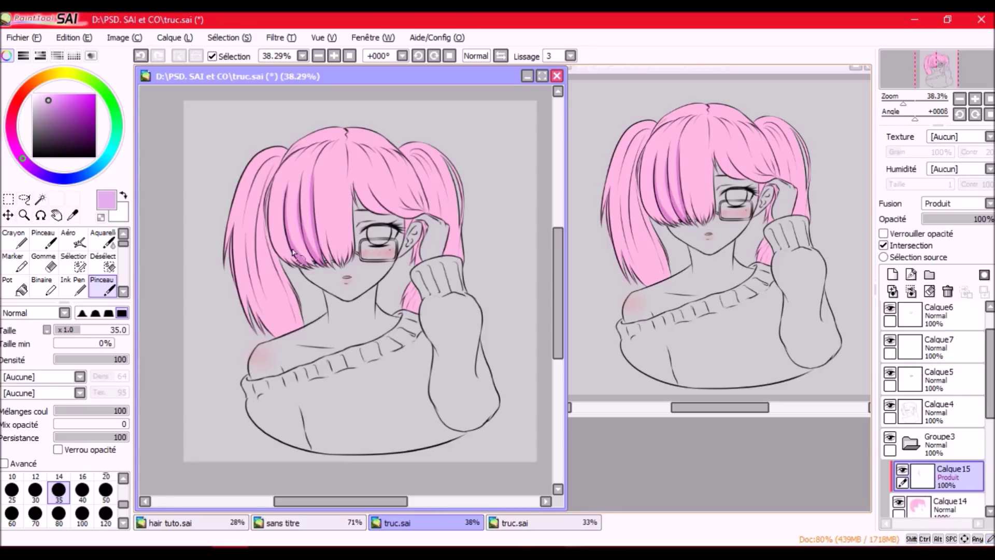
{"action": "key", "text": "ctrl+z"}
{"action": "key", "text": "ctrl+y"}
{"action": "key", "text": "ctrl+z"}
{"action": "key", "text": "ctrl+y"}
{"action": "key", "text": "ctrl+z"}
{"action": "key", "text": "ctrl+y"}
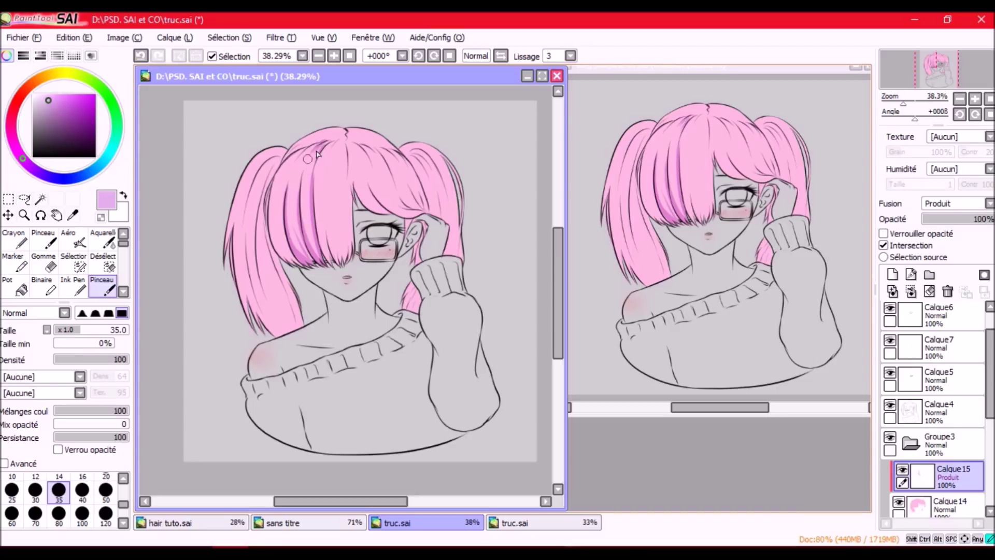
Step: Extend the lilac shading strands across the eye-covering fringe, from its outer edge to the parting
{"action": "key", "text": "ctrl+z"}
{"action": "key", "text": "ctrl+y"}
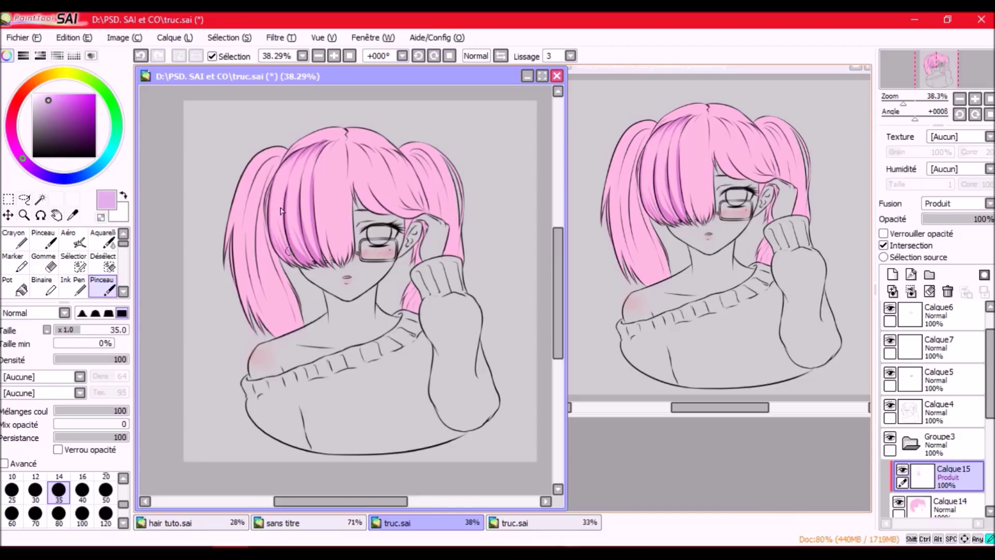
{"action": "key", "text": "ctrl+z"}
{"action": "key", "text": "ctrl+y"}
{"action": "mouse_move", "coordinate": [343, 155]}
{"action": "left_mouse_down"}
{"action": "mouse_move", "coordinate": [346, 147]}
{"action": "mouse_move", "coordinate": [320, 170]}
{"action": "left_mouse_up"}
{"action": "left_click_drag", "start_coordinate": [327, 251], "coordinate": [329, 261]}
{"action": "left_click_drag", "start_coordinate": [332, 219], "coordinate": [338, 236]}
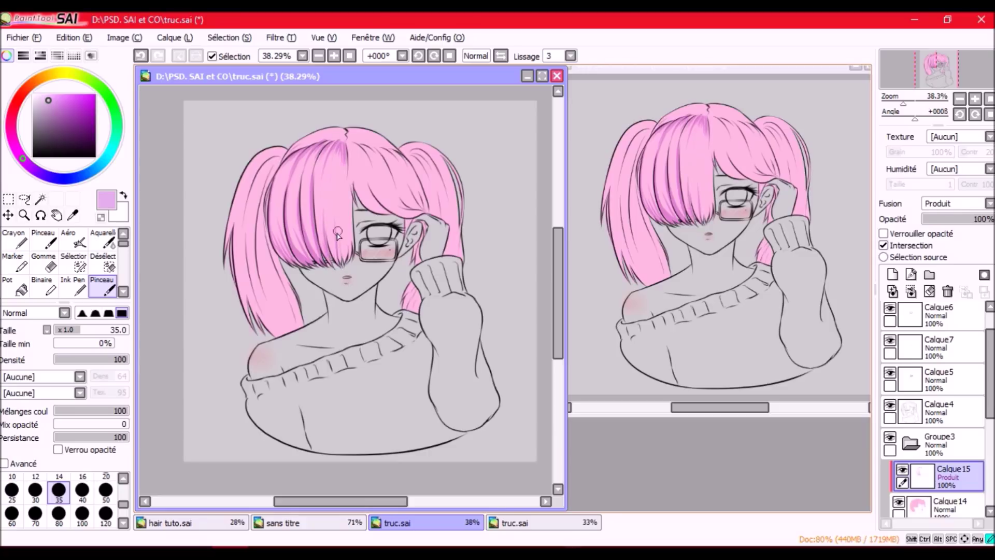
Step: Fill the eye-covering fringe with long lilac strands from the roots to the tips
{"action": "mouse_move", "coordinate": [345, 153]}
{"action": "left_mouse_down"}
{"action": "mouse_move", "coordinate": [354, 212]}
{"action": "mouse_move", "coordinate": [352, 222]}
{"action": "mouse_move", "coordinate": [345, 170]}
{"action": "mouse_move", "coordinate": [340, 254]}
{"action": "left_mouse_up"}
{"action": "left_click_drag", "start_coordinate": [338, 197], "coordinate": [336, 275]}
{"action": "left_click_drag", "start_coordinate": [326, 173], "coordinate": [330, 254]}
{"action": "left_click_drag", "start_coordinate": [330, 145], "coordinate": [331, 239]}
{"action": "mouse_move", "coordinate": [340, 154]}
{"action": "left_mouse_down"}
{"action": "mouse_move", "coordinate": [336, 197]}
{"action": "mouse_move", "coordinate": [346, 189]}
{"action": "mouse_move", "coordinate": [318, 254]}
{"action": "left_mouse_up"}
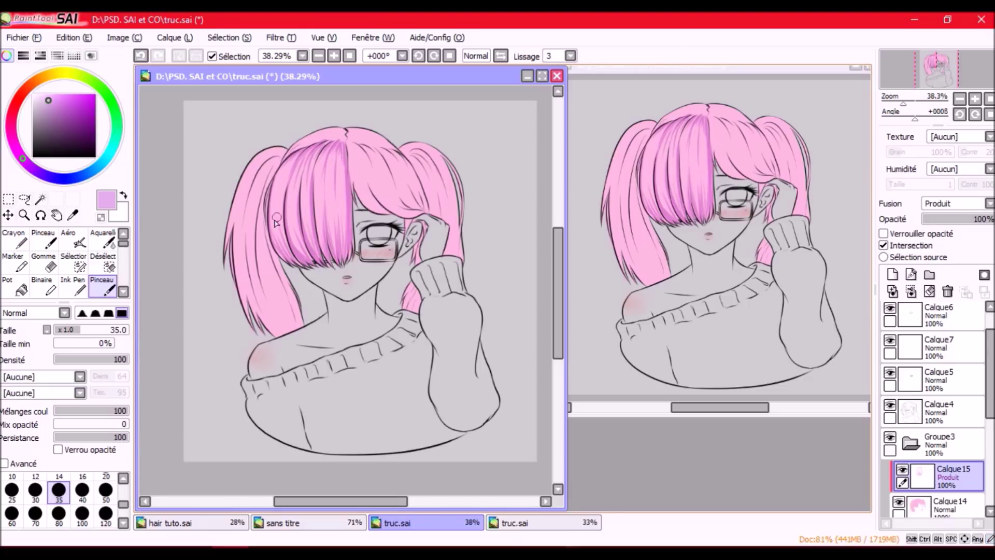
{"action": "left_click_drag", "start_coordinate": [290, 156], "coordinate": [275, 234]}
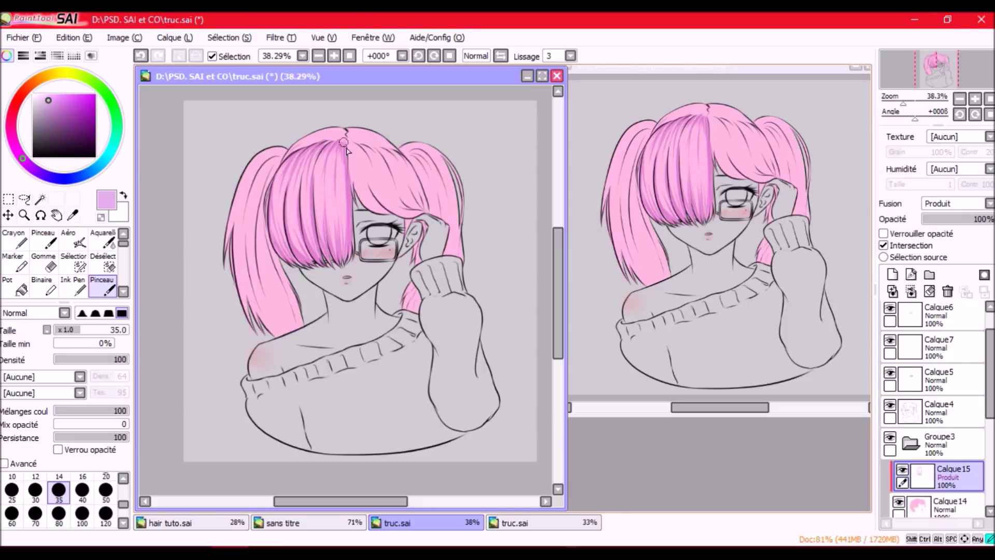
Step: Shade the side-swept fringe with lilac strands curving from the parting toward the ear
{"action": "left_click_drag", "start_coordinate": [354, 149], "coordinate": [362, 193]}
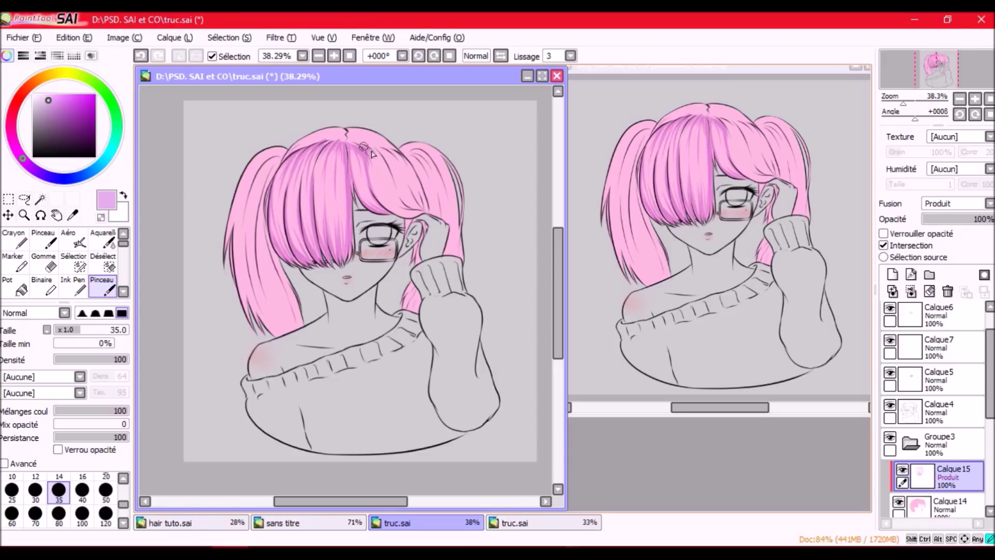
{"action": "left_click_drag", "start_coordinate": [381, 159], "coordinate": [407, 207]}
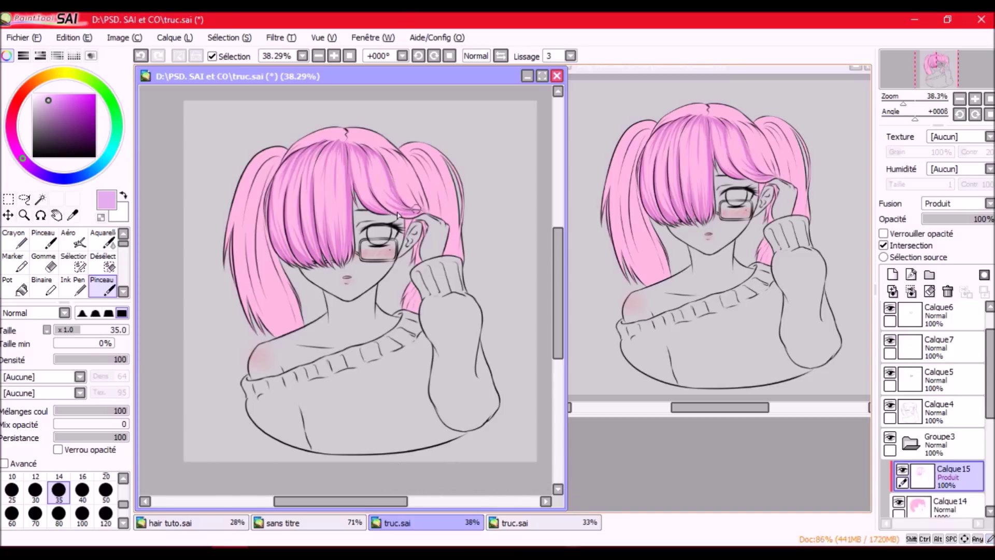
{"action": "mouse_move", "coordinate": [403, 199]}
{"action": "left_mouse_down"}
{"action": "mouse_move", "coordinate": [420, 214]}
{"action": "mouse_move", "coordinate": [425, 199]}
{"action": "left_mouse_up"}
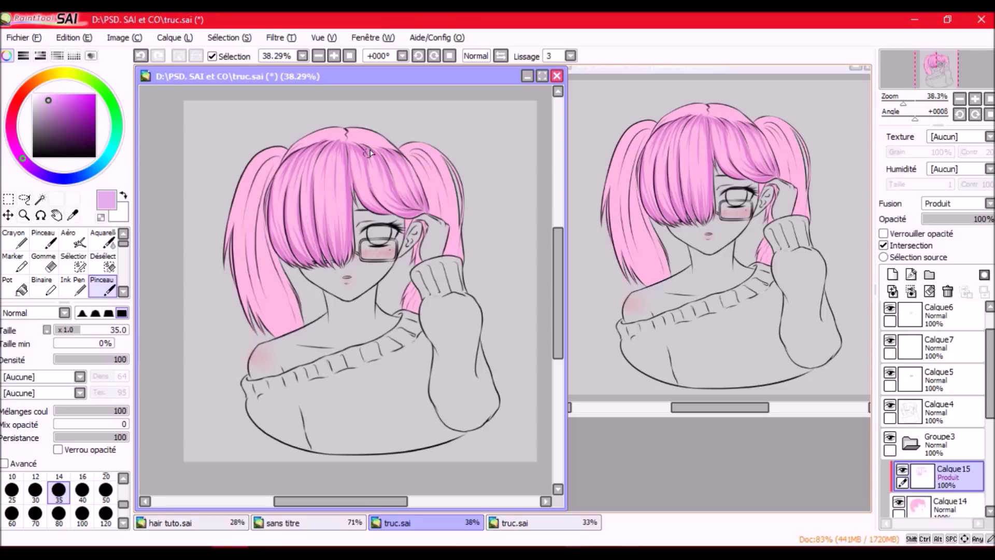
{"action": "left_click_drag", "start_coordinate": [408, 219], "coordinate": [347, 158]}
Step: Shade the hair behind the ear and the left pigtail with the lilac brush
{"action": "mouse_move", "coordinate": [424, 224]}
{"action": "left_mouse_down"}
{"action": "mouse_move", "coordinate": [420, 246]}
{"action": "mouse_move", "coordinate": [403, 290]}
{"action": "mouse_move", "coordinate": [414, 265]}
{"action": "mouse_move", "coordinate": [418, 308]}
{"action": "left_mouse_up"}
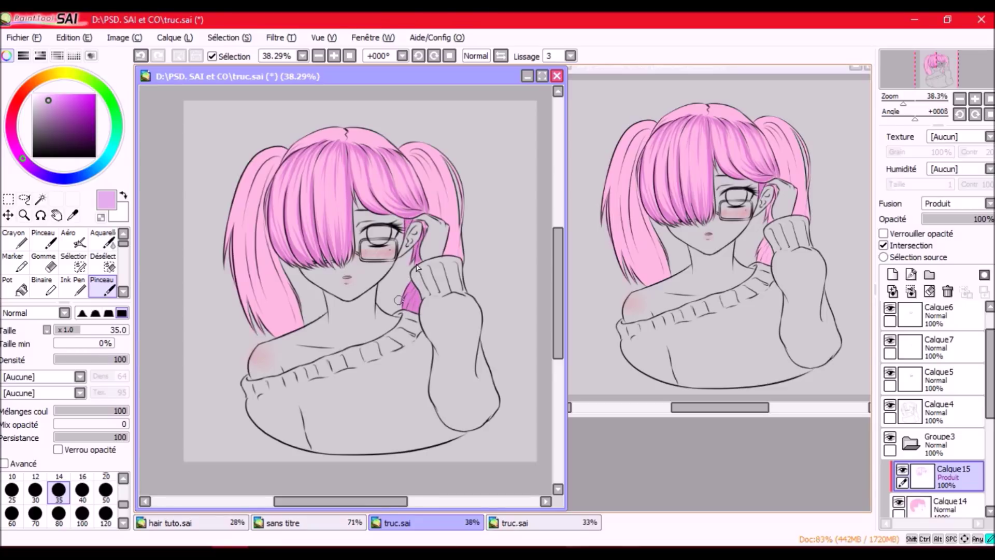
{"action": "mouse_move", "coordinate": [271, 177]}
{"action": "left_mouse_down"}
{"action": "mouse_move", "coordinate": [276, 272]}
{"action": "mouse_move", "coordinate": [269, 242]}
{"action": "mouse_move", "coordinate": [287, 308]}
{"action": "mouse_move", "coordinate": [266, 233]}
{"action": "mouse_move", "coordinate": [295, 293]}
{"action": "mouse_move", "coordinate": [283, 321]}
{"action": "mouse_move", "coordinate": [262, 194]}
{"action": "mouse_move", "coordinate": [268, 296]}
{"action": "mouse_move", "coordinate": [261, 266]}
{"action": "mouse_move", "coordinate": [290, 333]}
{"action": "mouse_move", "coordinate": [278, 314]}
{"action": "mouse_move", "coordinate": [280, 160]}
{"action": "mouse_move", "coordinate": [240, 276]}
{"action": "left_mouse_up"}
{"action": "left_click", "coordinate": [271, 292], "text": "alt"}
{"action": "key", "text": "ctrl+z"}
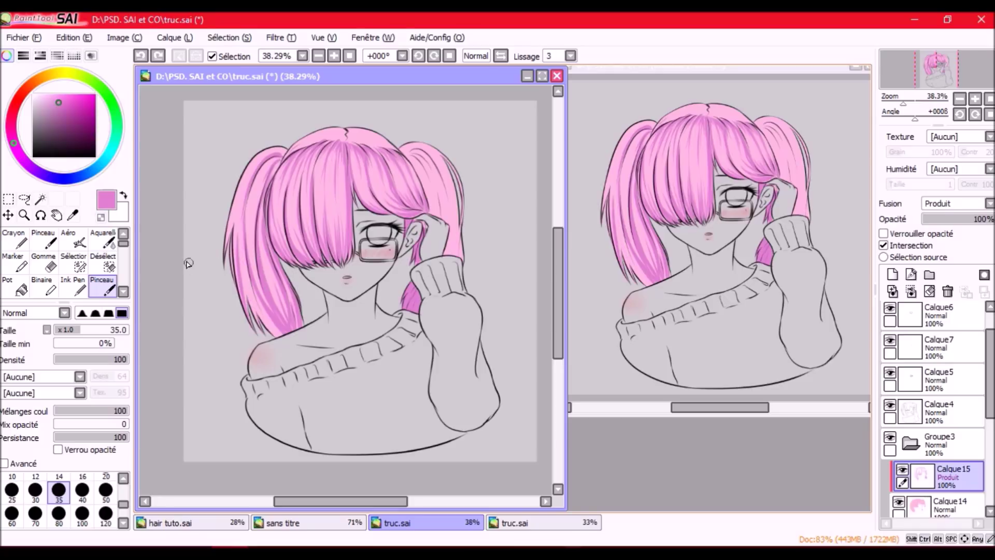
Step: Set Calque15 temporarily to Normal, sample the original lilac from the fringe shading, and restore the Produit blending mode
{"action": "left_click", "coordinate": [962, 204]}
{"action": "left_click", "coordinate": [937, 216]}
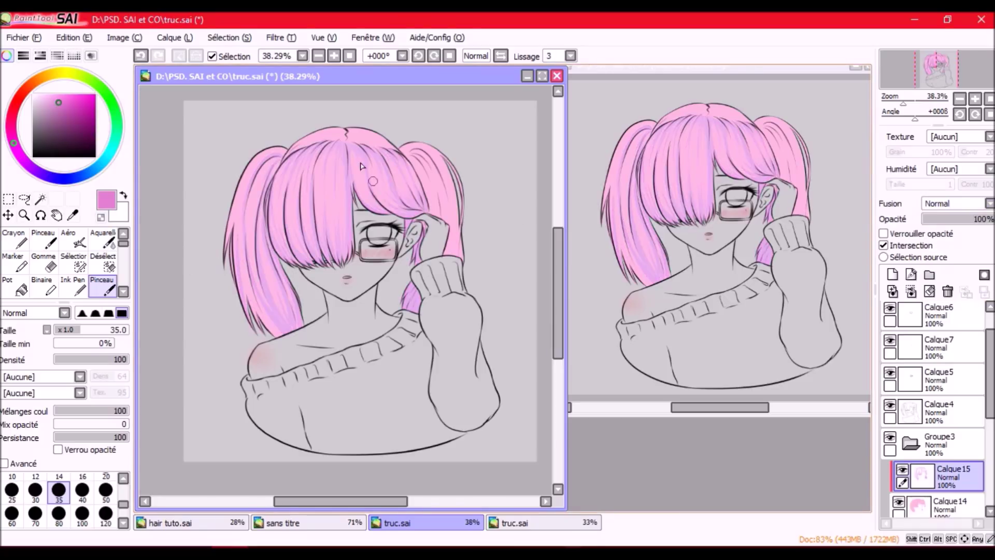
{"action": "left_click", "coordinate": [347, 223], "text": "alt"}
{"action": "left_click", "coordinate": [964, 203]}
{"action": "left_click", "coordinate": [953, 228]}
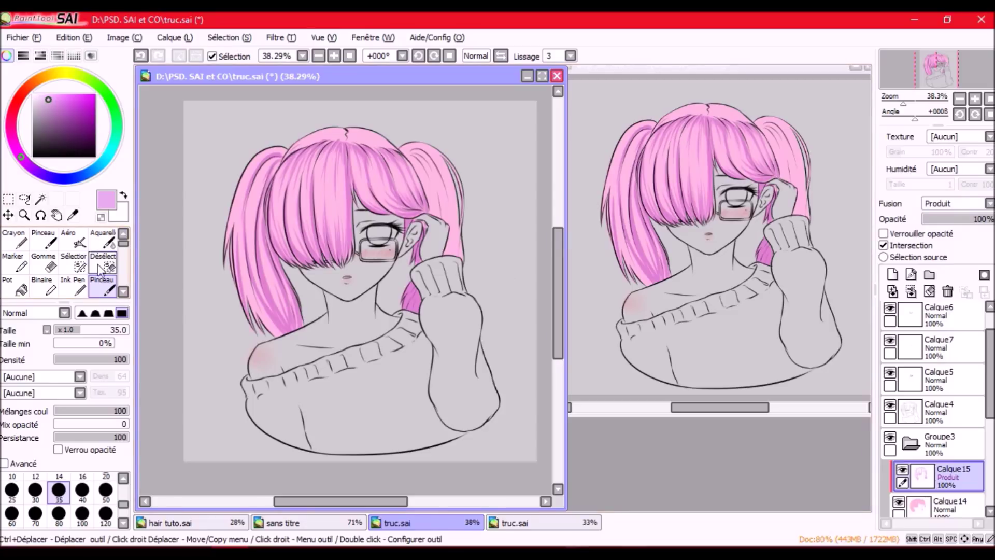
Step: Finish the lilac strands on the left pigtail and shade the right pigtail along its length
{"action": "mouse_move", "coordinate": [245, 285]}
{"action": "left_mouse_down"}
{"action": "mouse_move", "coordinate": [277, 334]}
{"action": "mouse_move", "coordinate": [268, 321]}
{"action": "left_mouse_up"}
{"action": "mouse_move", "coordinate": [254, 261]}
{"action": "left_mouse_down"}
{"action": "mouse_move", "coordinate": [249, 233]}
{"action": "mouse_move", "coordinate": [272, 279]}
{"action": "mouse_move", "coordinate": [250, 298]}
{"action": "mouse_move", "coordinate": [263, 179]}
{"action": "mouse_move", "coordinate": [259, 189]}
{"action": "mouse_move", "coordinate": [257, 280]}
{"action": "mouse_move", "coordinate": [281, 160]}
{"action": "mouse_move", "coordinate": [270, 155]}
{"action": "mouse_move", "coordinate": [246, 189]}
{"action": "mouse_move", "coordinate": [243, 174]}
{"action": "left_mouse_up"}
{"action": "mouse_move", "coordinate": [423, 169]}
{"action": "left_mouse_down"}
{"action": "mouse_move", "coordinate": [437, 216]}
{"action": "mouse_move", "coordinate": [404, 152]}
{"action": "mouse_move", "coordinate": [446, 187]}
{"action": "mouse_move", "coordinate": [434, 188]}
{"action": "mouse_move", "coordinate": [439, 221]}
{"action": "left_mouse_up"}
{"action": "mouse_move", "coordinate": [410, 148]}
{"action": "left_mouse_down"}
{"action": "mouse_move", "coordinate": [440, 156]}
{"action": "mouse_move", "coordinate": [455, 259]}
{"action": "mouse_move", "coordinate": [444, 179]}
{"action": "left_mouse_up"}
{"action": "left_click_drag", "start_coordinate": [443, 187], "coordinate": [455, 262]}
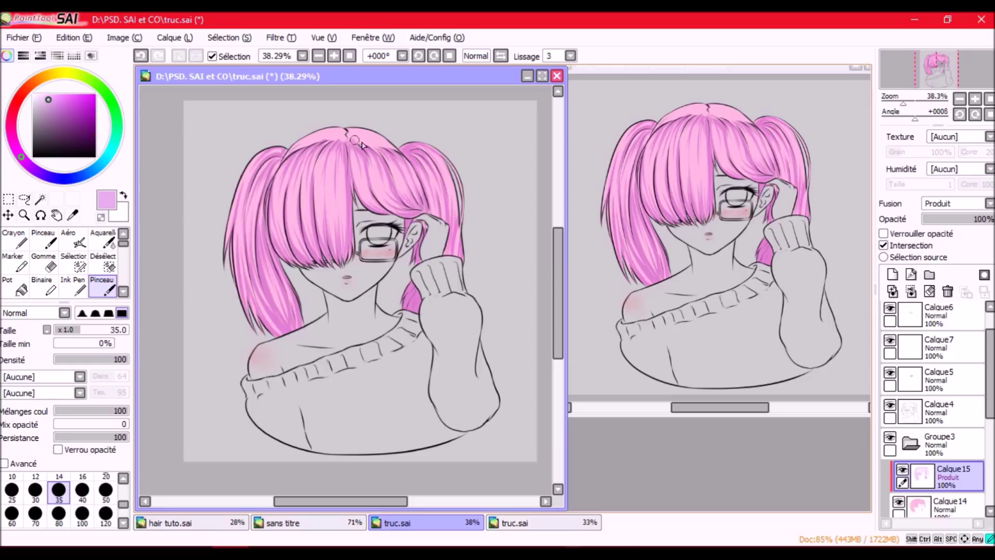
Step: Paint lilac strands over the crown, on both sides of the parting
{"action": "left_click_drag", "start_coordinate": [370, 136], "coordinate": [359, 139]}
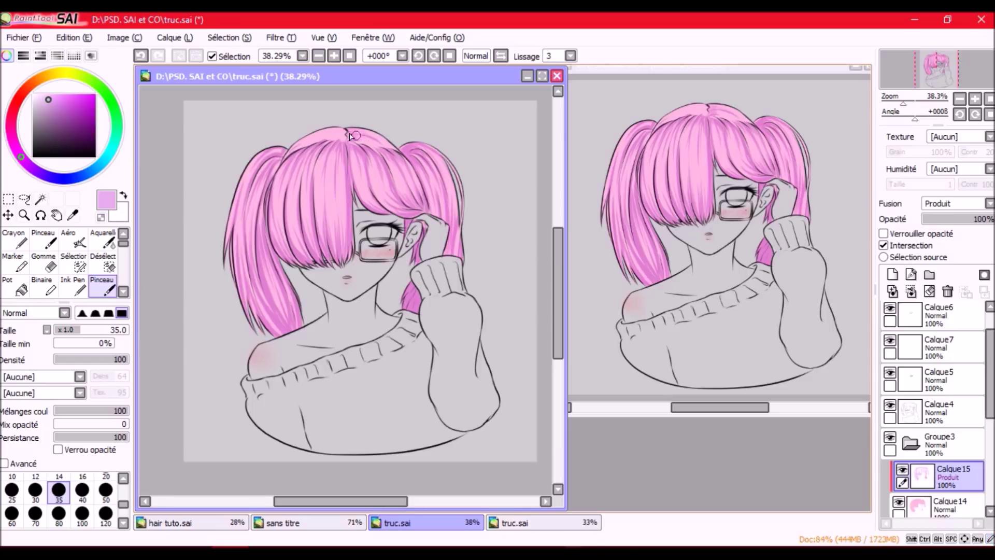
{"action": "mouse_move", "coordinate": [383, 149]}
{"action": "left_mouse_down"}
{"action": "mouse_move", "coordinate": [357, 121]}
{"action": "mouse_move", "coordinate": [395, 153]}
{"action": "mouse_move", "coordinate": [324, 139]}
{"action": "mouse_move", "coordinate": [343, 140]}
{"action": "mouse_move", "coordinate": [335, 133]}
{"action": "mouse_move", "coordinate": [297, 142]}
{"action": "mouse_move", "coordinate": [332, 146]}
{"action": "left_mouse_up"}
{"action": "left_click_drag", "start_coordinate": [316, 187], "coordinate": [332, 144]}
{"action": "left_click_drag", "start_coordinate": [304, 177], "coordinate": [306, 152]}
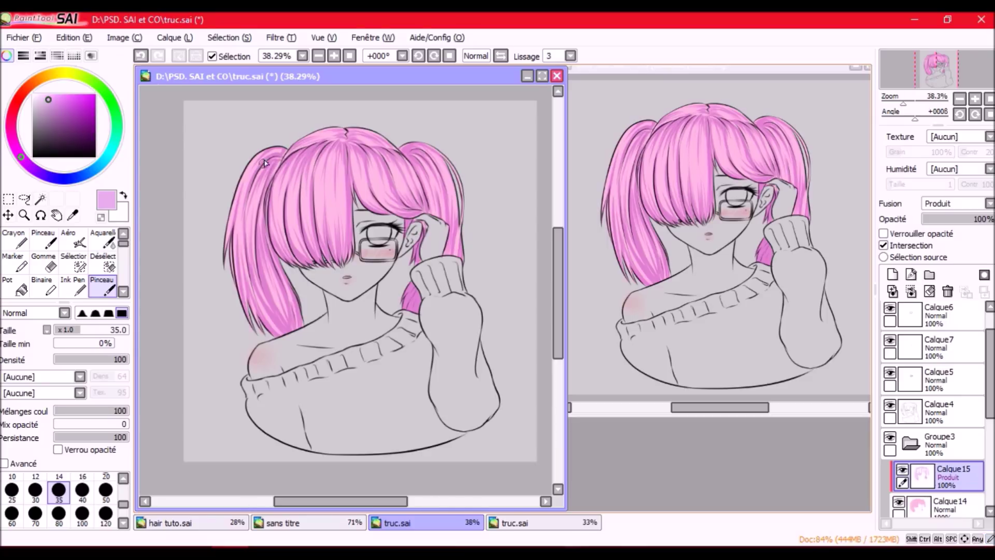
Step: Airbrush soft lilac over the pigtails at size 120 and density 62, and blend the fringe shading with the size 50 Watercolour brush
{"action": "key", "text": "v"}
{"action": "left_click_drag", "start_coordinate": [125, 359], "coordinate": [100, 359]}
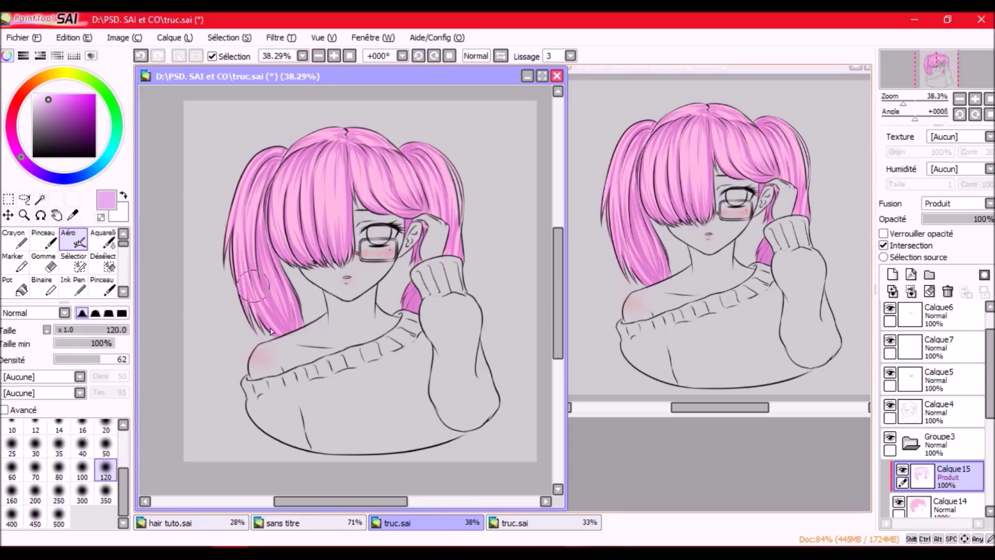
{"action": "left_click_drag", "start_coordinate": [445, 267], "coordinate": [456, 229]}
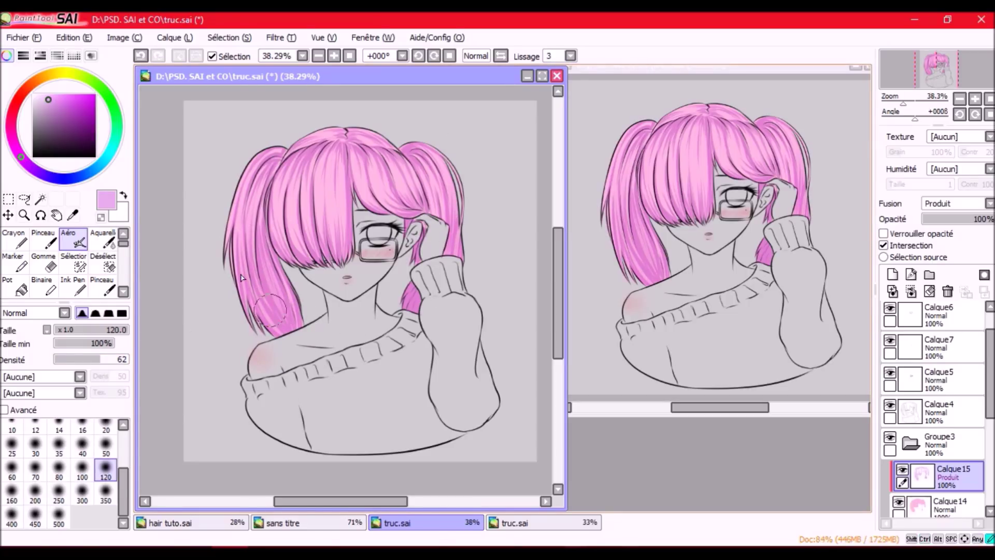
{"action": "key", "text": "c"}
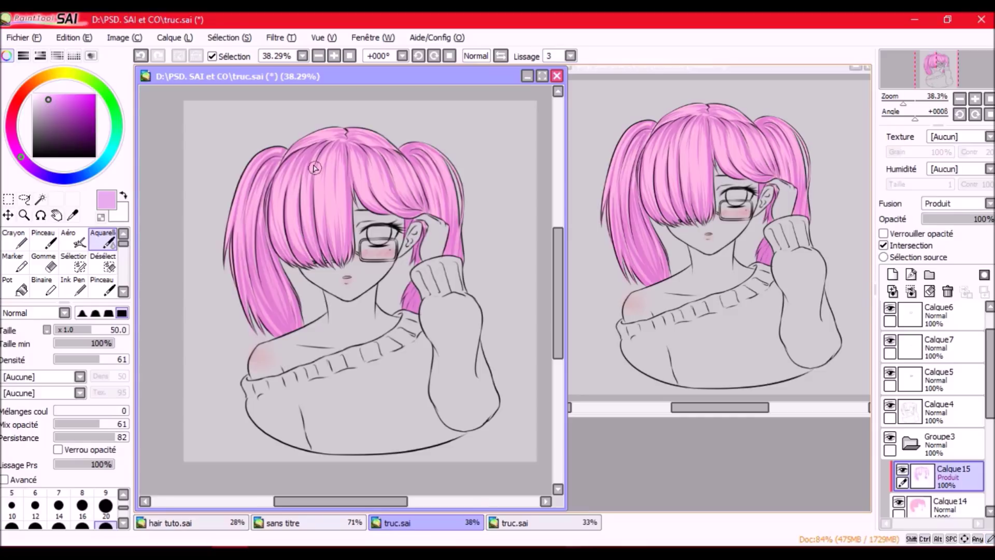
{"action": "mouse_move", "coordinate": [358, 151]}
{"action": "left_mouse_down"}
{"action": "mouse_move", "coordinate": [383, 197]}
{"action": "mouse_move", "coordinate": [402, 188]}
{"action": "mouse_move", "coordinate": [402, 155]}
{"action": "mouse_move", "coordinate": [410, 209]}
{"action": "left_mouse_up"}
Step: Add a clipped Produit layer above Calque15 and choose a bluer, darker lilac for the size 35 brush
{"action": "left_click", "coordinate": [894, 275]}
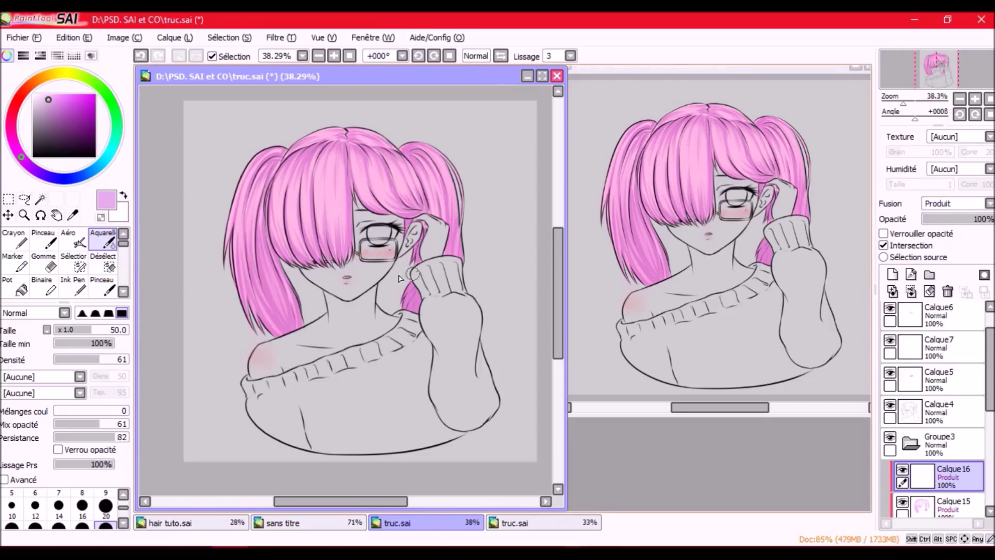
{"action": "key", "text": "b"}
{"action": "left_click", "coordinate": [28, 165]}
{"action": "left_click_drag", "start_coordinate": [28, 164], "coordinate": [33, 169]}
Step: Paint darker purple strands over the left pigtail, along its inner side, tips and outer edge
{"action": "left_click_drag", "start_coordinate": [270, 212], "coordinate": [275, 308]}
{"action": "mouse_move", "coordinate": [281, 269]}
{"action": "left_mouse_down"}
{"action": "mouse_move", "coordinate": [295, 331]}
{"action": "mouse_move", "coordinate": [268, 269]}
{"action": "mouse_move", "coordinate": [298, 338]}
{"action": "left_mouse_up"}
{"action": "left_click_drag", "start_coordinate": [296, 298], "coordinate": [301, 327]}
{"action": "mouse_move", "coordinate": [267, 171]}
{"action": "left_mouse_down"}
{"action": "mouse_move", "coordinate": [240, 249]}
{"action": "mouse_move", "coordinate": [269, 332]}
{"action": "left_mouse_up"}
{"action": "mouse_move", "coordinate": [248, 279]}
{"action": "left_mouse_down"}
{"action": "mouse_move", "coordinate": [247, 304]}
{"action": "mouse_move", "coordinate": [244, 253]}
{"action": "mouse_move", "coordinate": [254, 327]}
{"action": "left_mouse_up"}
{"action": "mouse_move", "coordinate": [241, 238]}
{"action": "left_mouse_down"}
{"action": "mouse_move", "coordinate": [251, 314]}
{"action": "mouse_move", "coordinate": [233, 207]}
{"action": "left_mouse_up"}
{"action": "left_click_drag", "start_coordinate": [240, 189], "coordinate": [237, 233]}
{"action": "mouse_move", "coordinate": [280, 154]}
{"action": "left_mouse_down"}
{"action": "mouse_move", "coordinate": [247, 183]}
{"action": "mouse_move", "coordinate": [237, 215]}
{"action": "left_mouse_up"}
Step: Deepen the eye-covering fringe with darker purple strands at its roots and tips
{"action": "mouse_move", "coordinate": [319, 146]}
{"action": "left_mouse_down"}
{"action": "mouse_move", "coordinate": [309, 180]}
{"action": "mouse_move", "coordinate": [313, 147]}
{"action": "mouse_move", "coordinate": [288, 169]}
{"action": "mouse_move", "coordinate": [280, 245]}
{"action": "mouse_move", "coordinate": [299, 257]}
{"action": "mouse_move", "coordinate": [286, 201]}
{"action": "left_mouse_up"}
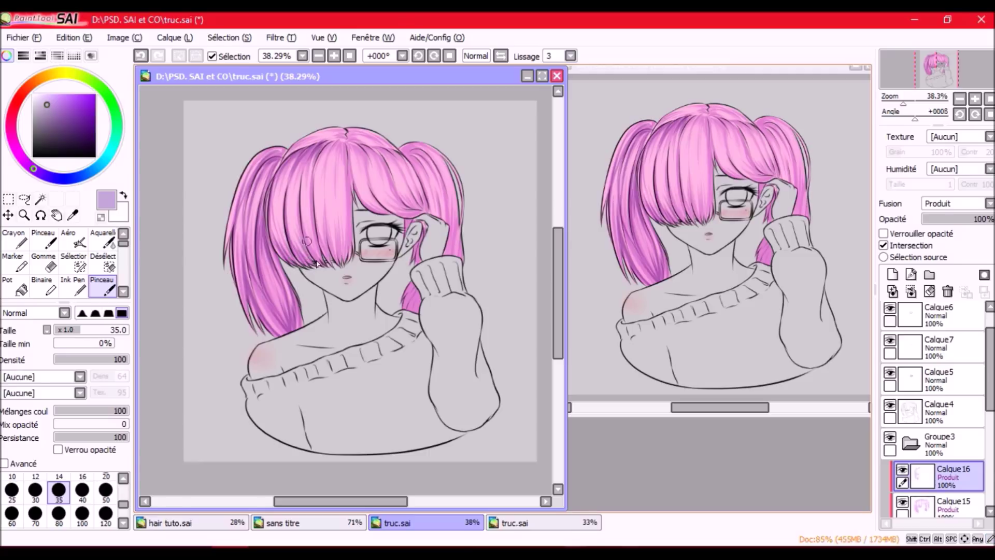
{"action": "mouse_move", "coordinate": [320, 249]}
{"action": "left_mouse_down"}
{"action": "mouse_move", "coordinate": [330, 273]}
{"action": "mouse_move", "coordinate": [304, 229]}
{"action": "mouse_move", "coordinate": [332, 143]}
{"action": "left_mouse_up"}
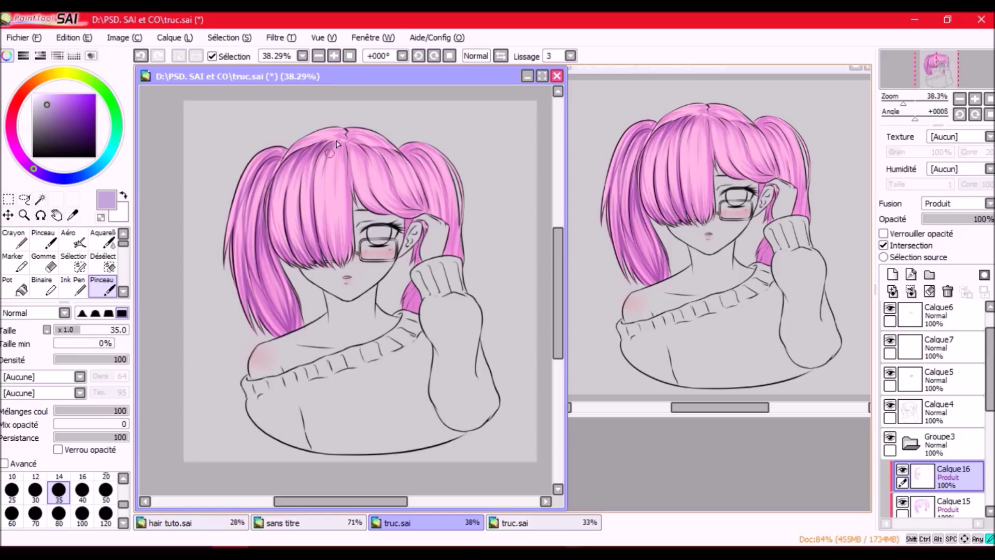
{"action": "mouse_move", "coordinate": [344, 151]}
{"action": "left_mouse_down"}
{"action": "mouse_move", "coordinate": [351, 244]}
{"action": "mouse_move", "coordinate": [324, 221]}
{"action": "left_mouse_up"}
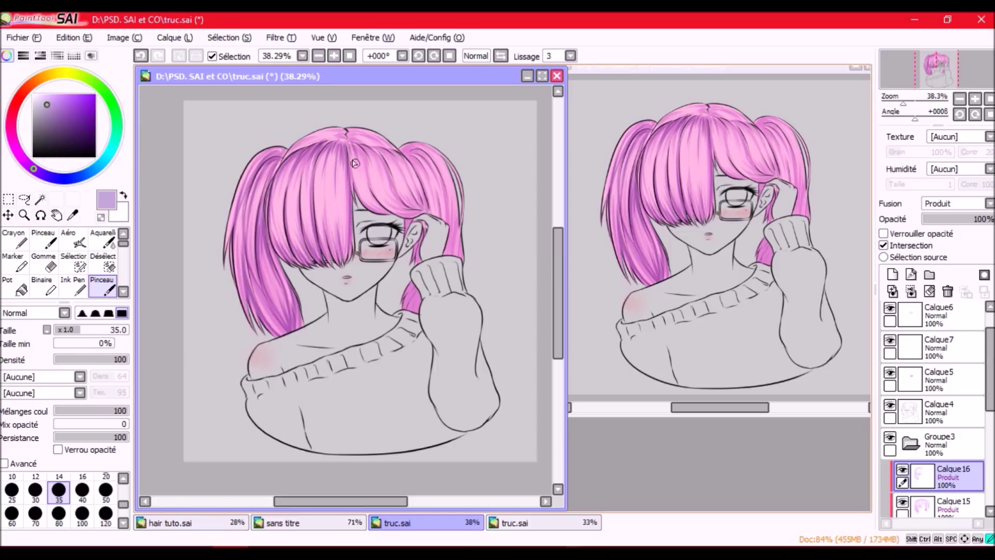
Step: Add darker purple strands to the side-swept fringe and the hair below the ear
{"action": "mouse_move", "coordinate": [366, 151]}
{"action": "left_mouse_down"}
{"action": "mouse_move", "coordinate": [381, 195]}
{"action": "mouse_move", "coordinate": [377, 170]}
{"action": "mouse_move", "coordinate": [385, 167]}
{"action": "mouse_move", "coordinate": [412, 221]}
{"action": "left_mouse_up"}
{"action": "left_click_drag", "start_coordinate": [370, 173], "coordinate": [366, 202]}
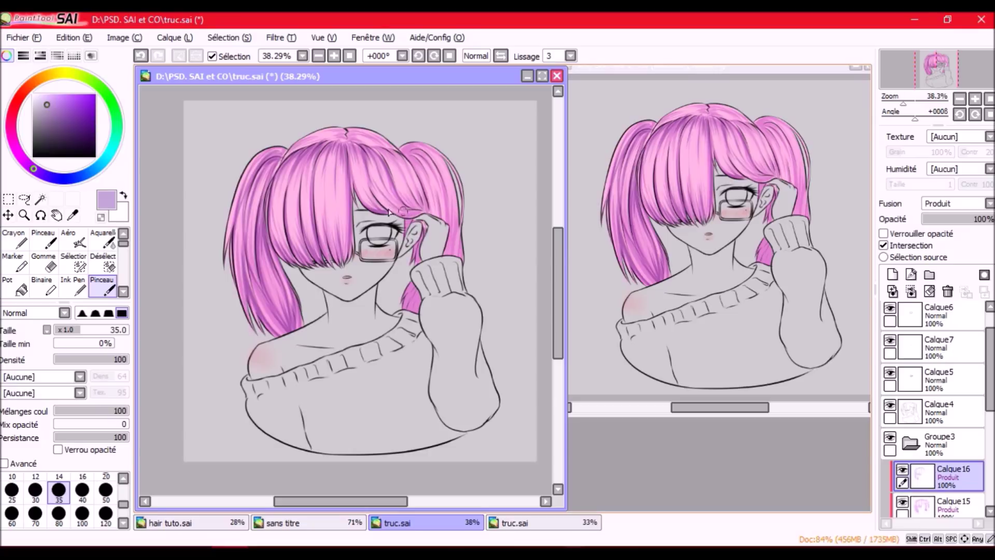
{"action": "left_click_drag", "start_coordinate": [415, 281], "coordinate": [406, 311]}
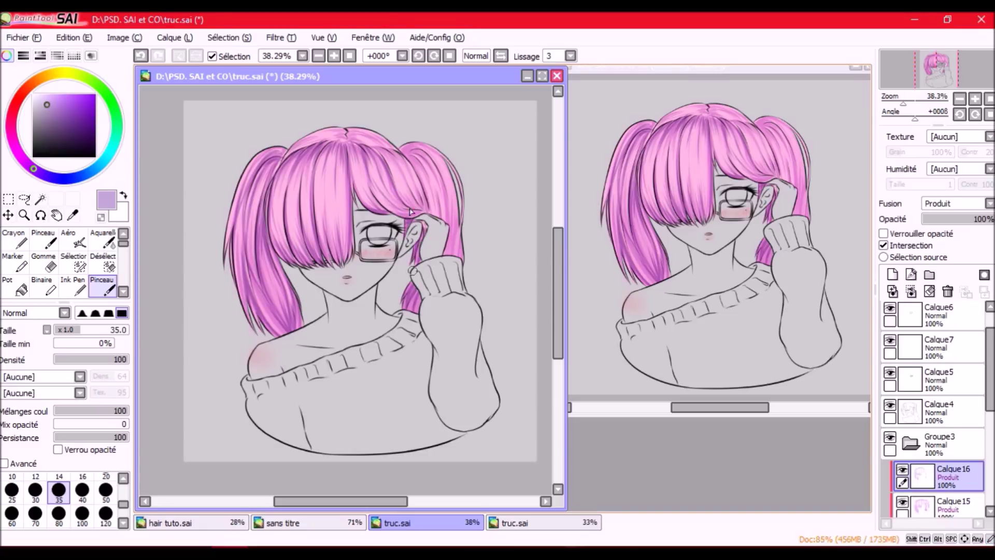
{"action": "mouse_move", "coordinate": [398, 164]}
{"action": "left_mouse_down"}
{"action": "mouse_move", "coordinate": [420, 207]}
{"action": "mouse_move", "coordinate": [396, 185]}
{"action": "left_mouse_up"}
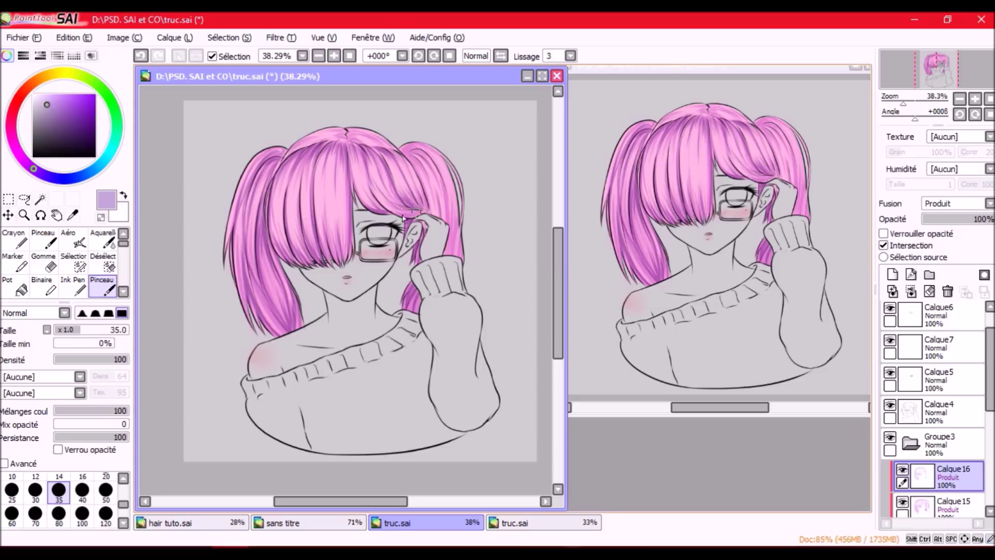
{"action": "left_click_drag", "start_coordinate": [402, 168], "coordinate": [425, 213]}
{"action": "mouse_move", "coordinate": [387, 150]}
{"action": "left_mouse_down"}
{"action": "mouse_move", "coordinate": [430, 184]}
{"action": "mouse_move", "coordinate": [419, 173]}
{"action": "mouse_move", "coordinate": [425, 198]}
{"action": "left_mouse_up"}
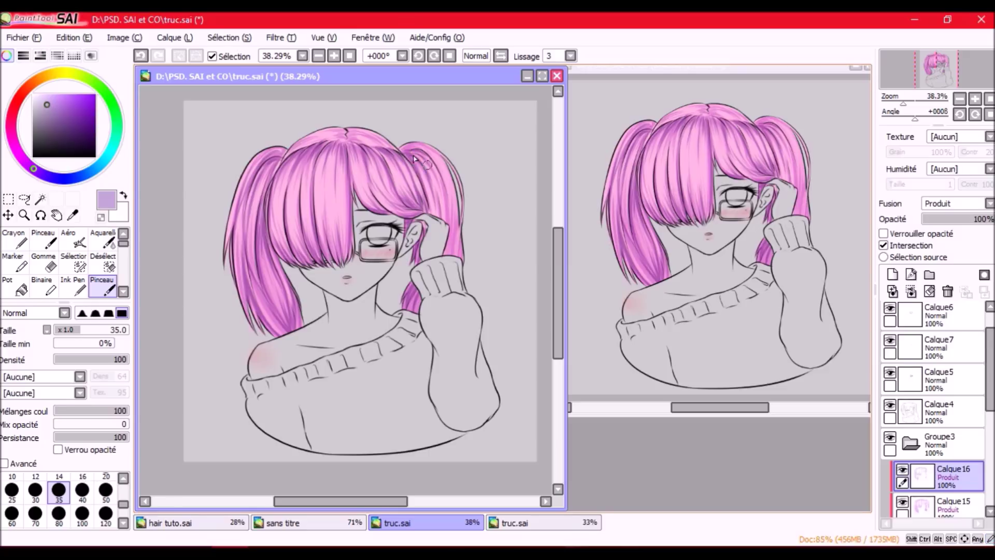
Step: Darken the right pigtail's edge and the parting, and soften the fringe shading with the airbrush at size 80
{"action": "left_click_drag", "start_coordinate": [454, 252], "coordinate": [459, 220]}
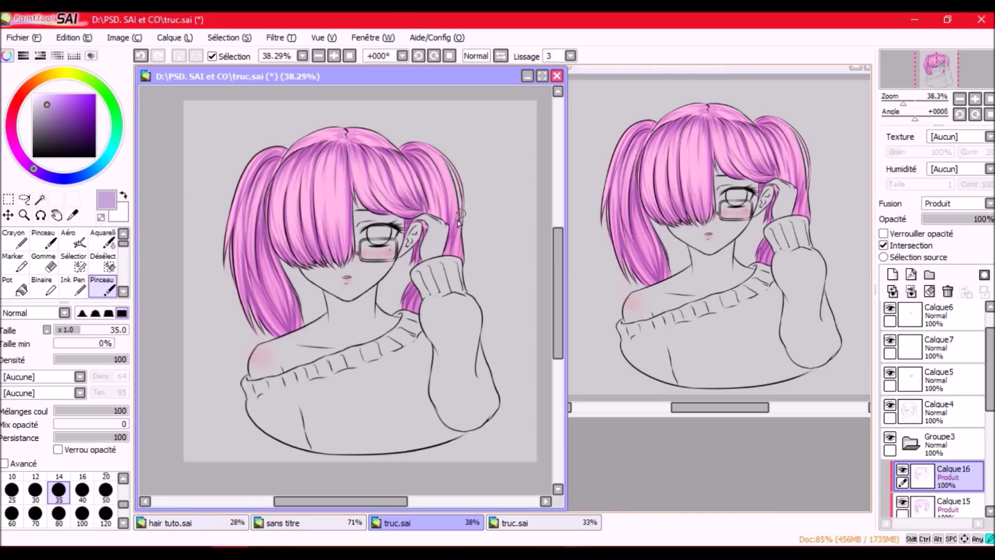
{"action": "left_click_drag", "start_coordinate": [346, 129], "coordinate": [342, 141]}
{"action": "left_click", "coordinate": [72, 240]}
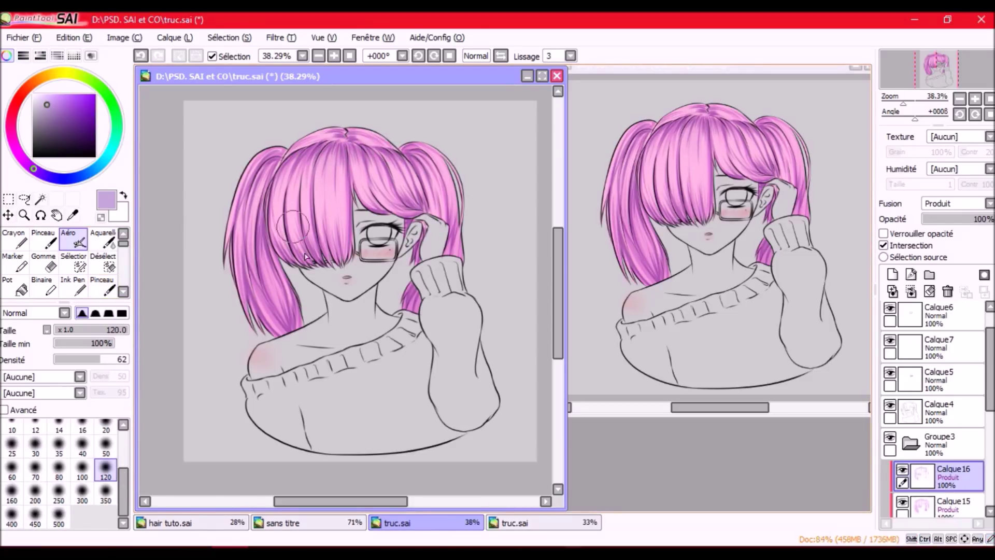
{"action": "left_click", "coordinate": [59, 469]}
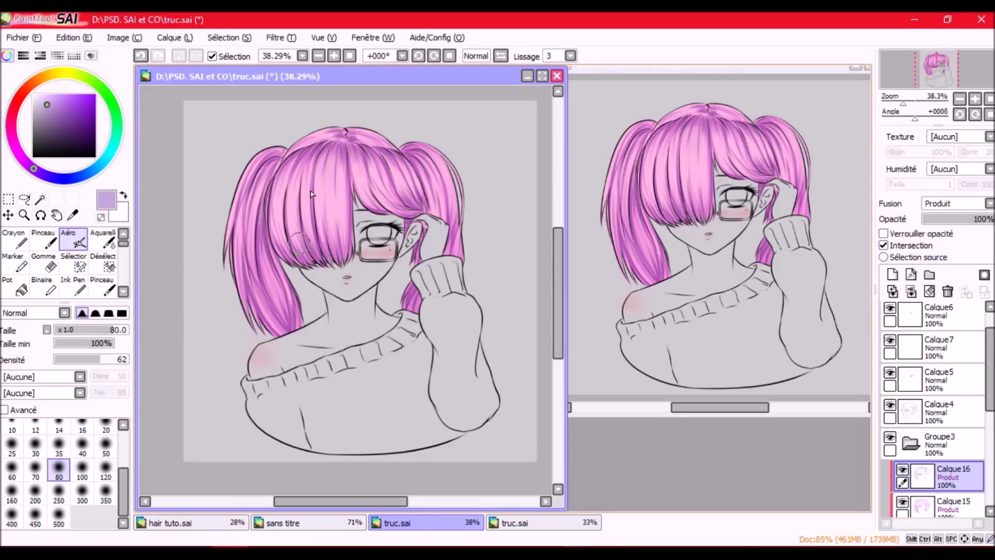
Step: Add a new clipped layer above Calque16 and enlarge the airbrush to size 500
{"action": "key", "text": "b"}
{"action": "left_click", "coordinate": [893, 274]}
{"action": "left_click", "coordinate": [79, 239]}
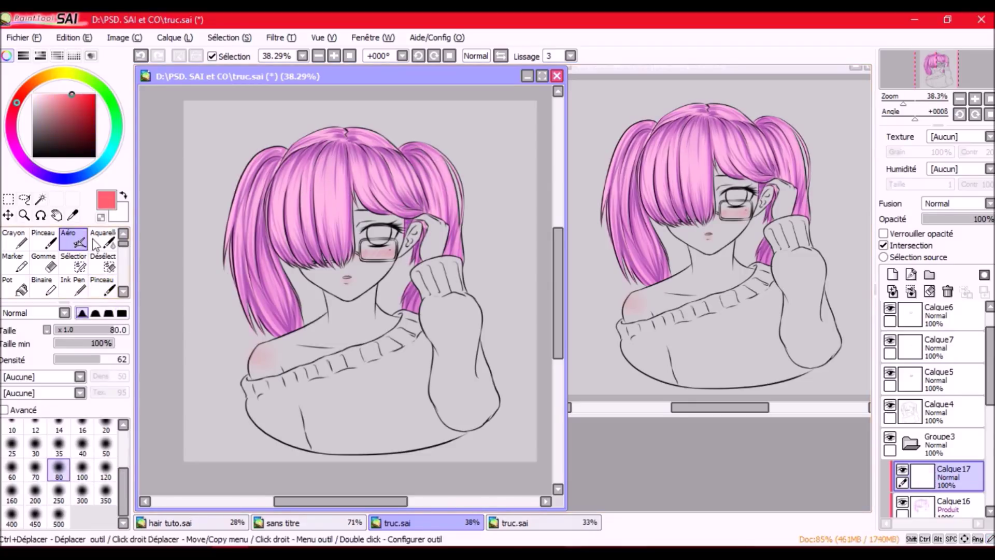
{"action": "key", "text": "bracketright"}
{"action": "key", "text": "bracketright"}
{"action": "key", "text": "bracketright"}
{"action": "key", "text": "bracketright"}
{"action": "key", "text": "bracketright"}
{"action": "key", "text": "bracketright"}
{"action": "key", "text": "bracketright"}
{"action": "key", "text": "bracketright"}
{"action": "key", "text": "bracketright"}
{"action": "key", "text": "bracketright"}
Step: Undo the test airbrush stroke and airbrush a blue gradient over the lower hair on the Produit layer Calque17
{"action": "left_click_drag", "start_coordinate": [249, 311], "coordinate": [321, 363]}
{"action": "key", "text": "ctrl+z"}
{"action": "left_click", "coordinate": [62, 177]}
{"action": "mouse_move", "coordinate": [275, 326]}
{"action": "left_mouse_down"}
{"action": "mouse_move", "coordinate": [254, 301]}
{"action": "mouse_move", "coordinate": [292, 295]}
{"action": "mouse_move", "coordinate": [381, 357]}
{"action": "mouse_move", "coordinate": [212, 306]}
{"action": "mouse_move", "coordinate": [311, 291]}
{"action": "mouse_move", "coordinate": [232, 254]}
{"action": "left_mouse_up"}
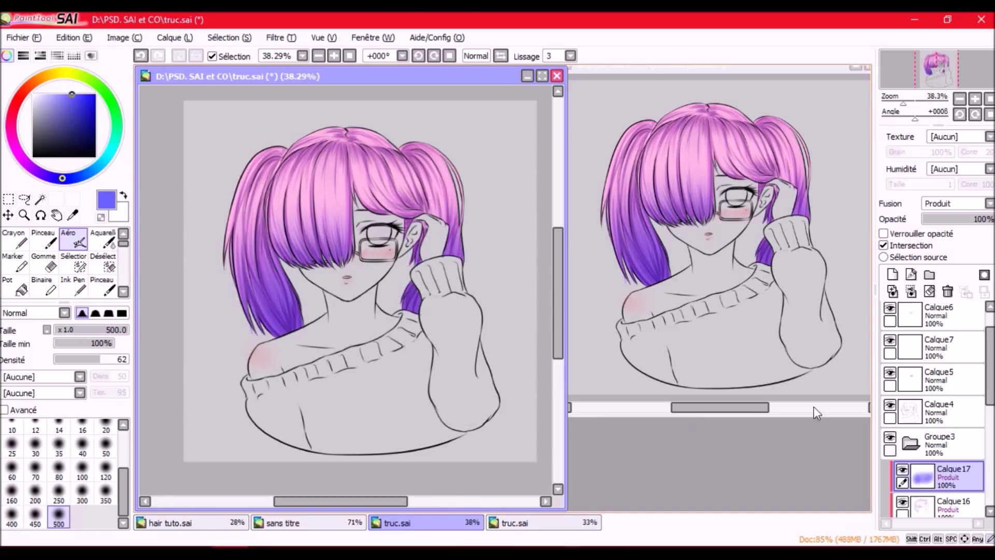
Step: Add a clipped layer in Normal mode above Calque17 and prepare the size 35 brush with white
{"action": "left_click", "coordinate": [892, 275]}
{"action": "left_click", "coordinate": [944, 204]}
{"action": "left_click", "coordinate": [935, 216]}
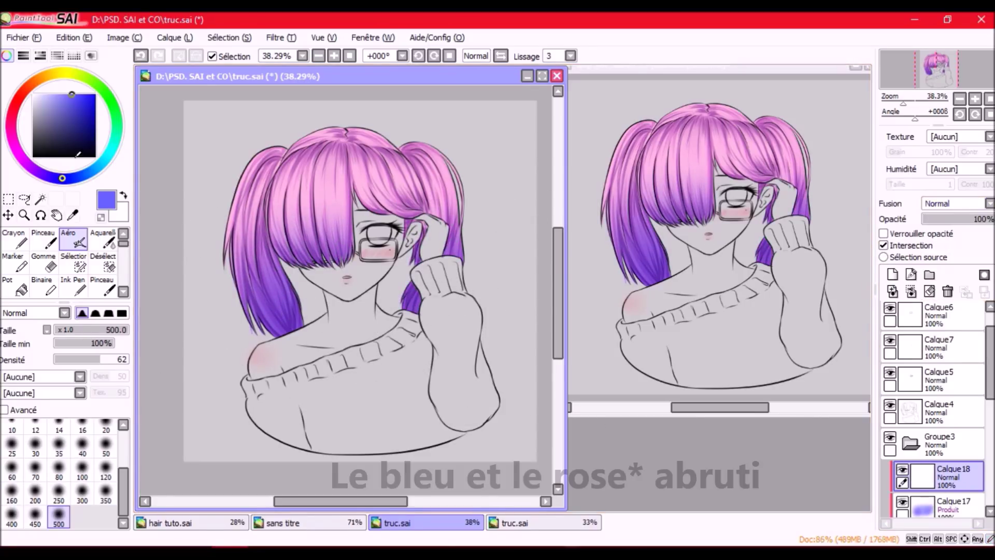
{"action": "left_click", "coordinate": [37, 108]}
{"action": "left_click", "coordinate": [102, 285]}
{"action": "left_click", "coordinate": [166, 159], "text": "alt"}
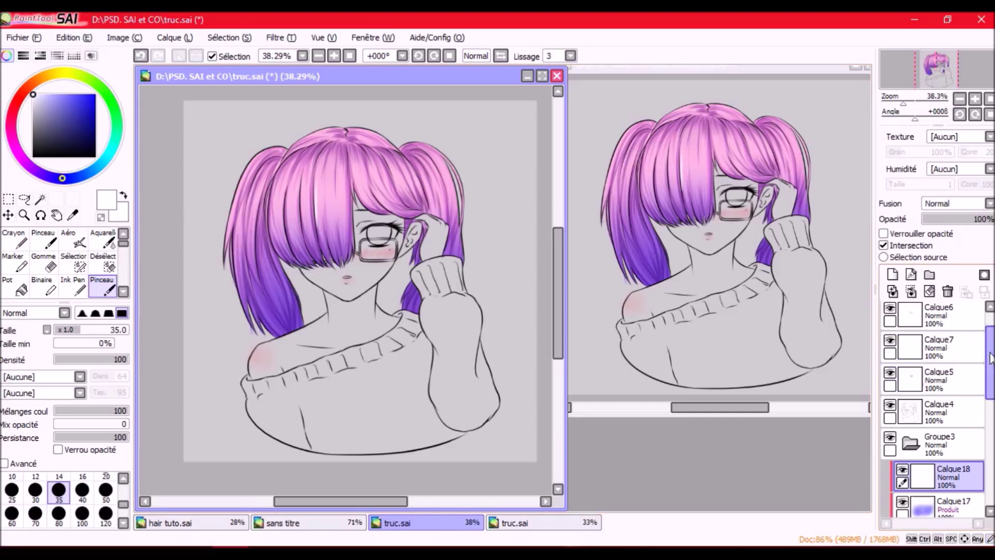
Step: Toggle the visibility of the highlight layer Calque8 and leave it shown
{"action": "scroll", "coordinate": [912, 337], "scroll_direction": "up", "scroll_amount": 1}
{"action": "left_click", "coordinate": [889, 310]}
{"action": "left_click", "coordinate": [889, 311]}
{"action": "left_click", "coordinate": [889, 311]}
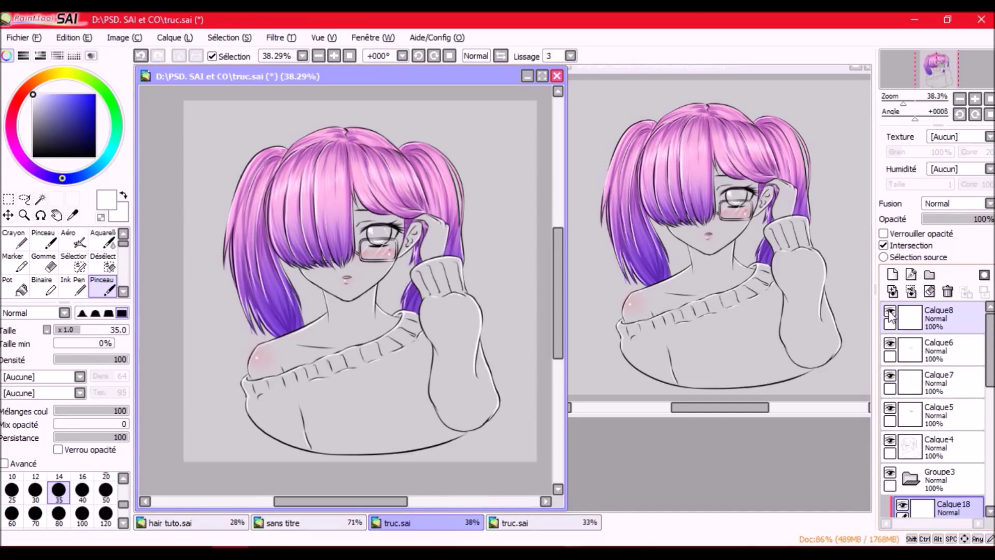
Step: Hide the highlight layer Calque8 and paint white highlight strands over the front bangs and side fringe with the size 35 brush
{"action": "left_click", "coordinate": [889, 311]}
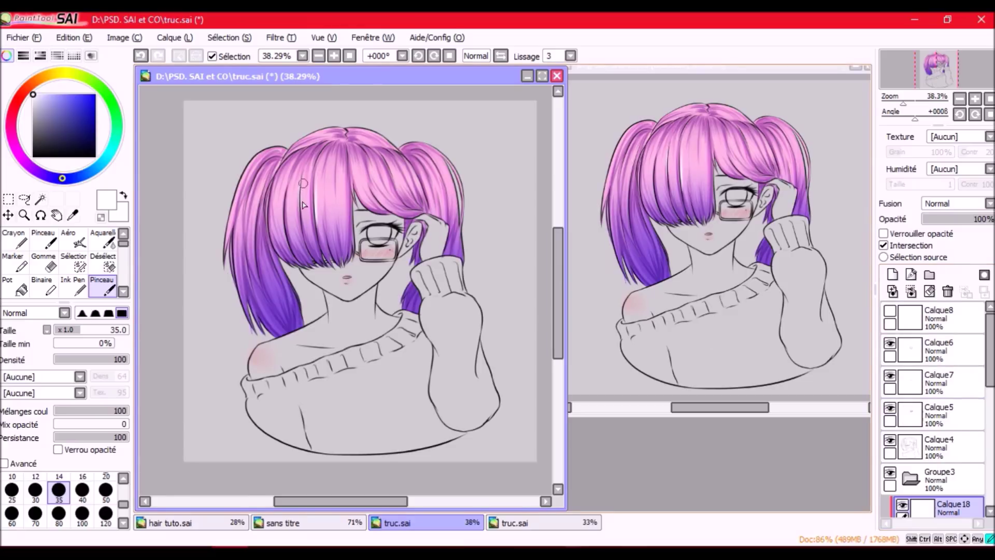
{"action": "key", "text": "ctrl+z"}
{"action": "key", "text": "ctrl+y"}
{"action": "key", "text": "ctrl+z"}
{"action": "key", "text": "ctrl+y"}
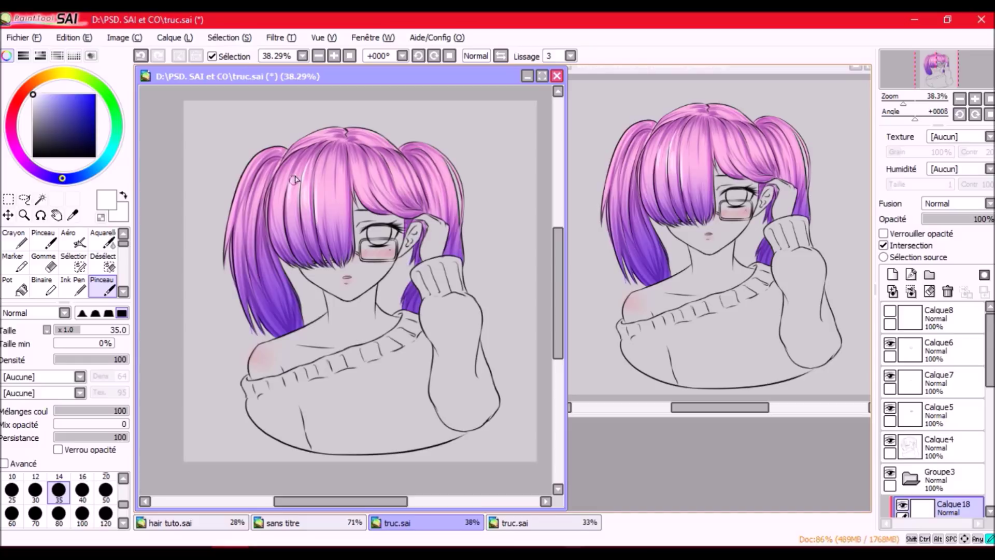
{"action": "mouse_move", "coordinate": [289, 188]}
{"action": "left_mouse_down"}
{"action": "mouse_move", "coordinate": [275, 208]}
{"action": "mouse_move", "coordinate": [287, 216]}
{"action": "left_mouse_up"}
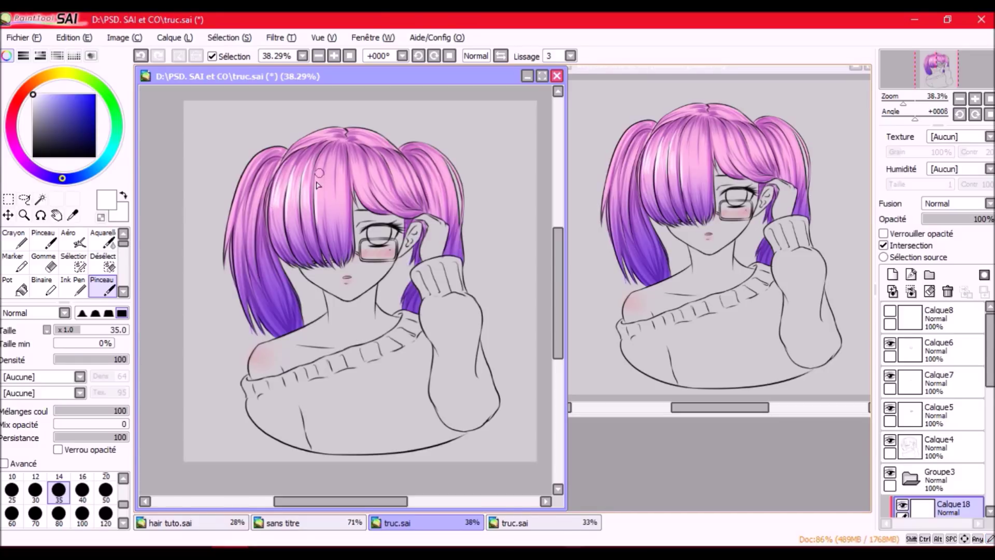
{"action": "left_click_drag", "start_coordinate": [328, 190], "coordinate": [336, 205]}
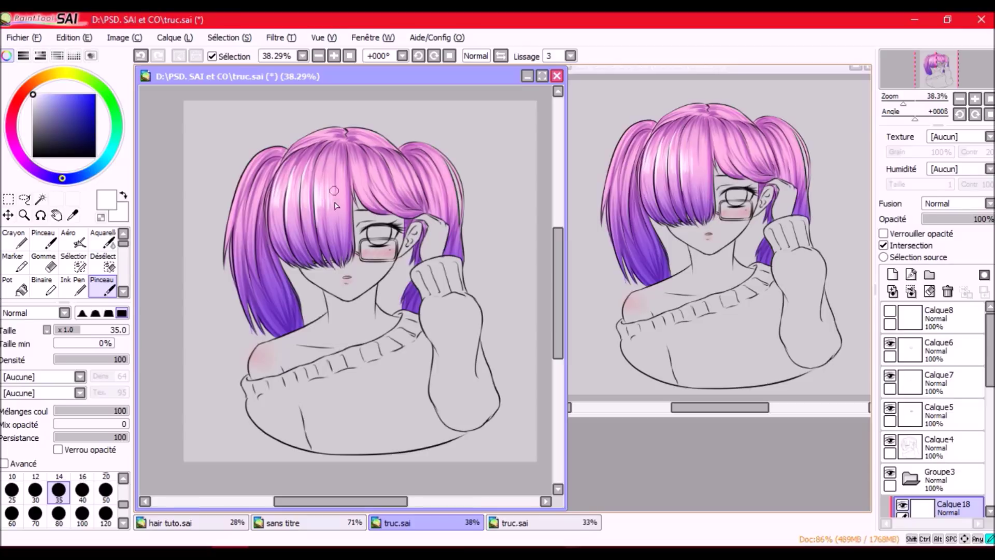
{"action": "left_click_drag", "start_coordinate": [345, 149], "coordinate": [345, 186]}
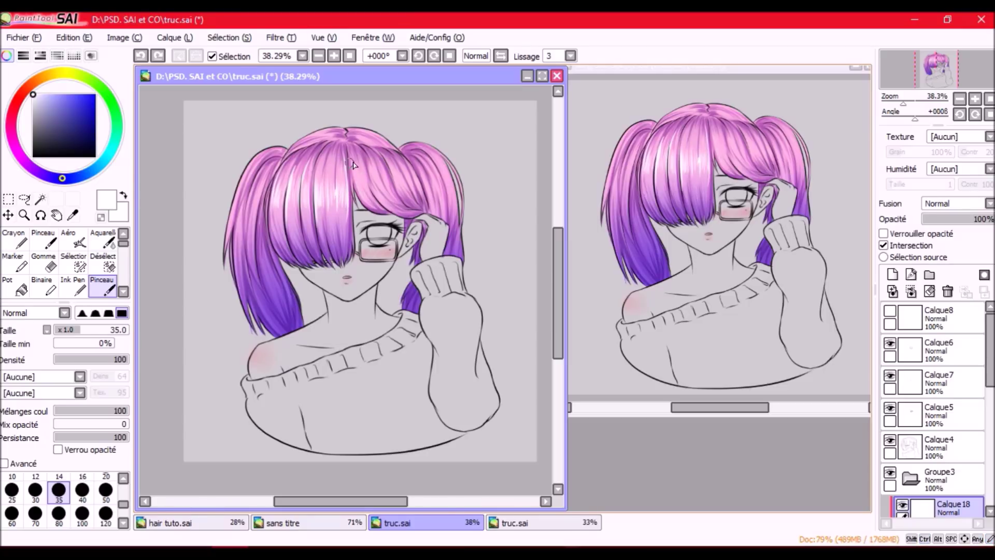
{"action": "key", "text": "ctrl"}
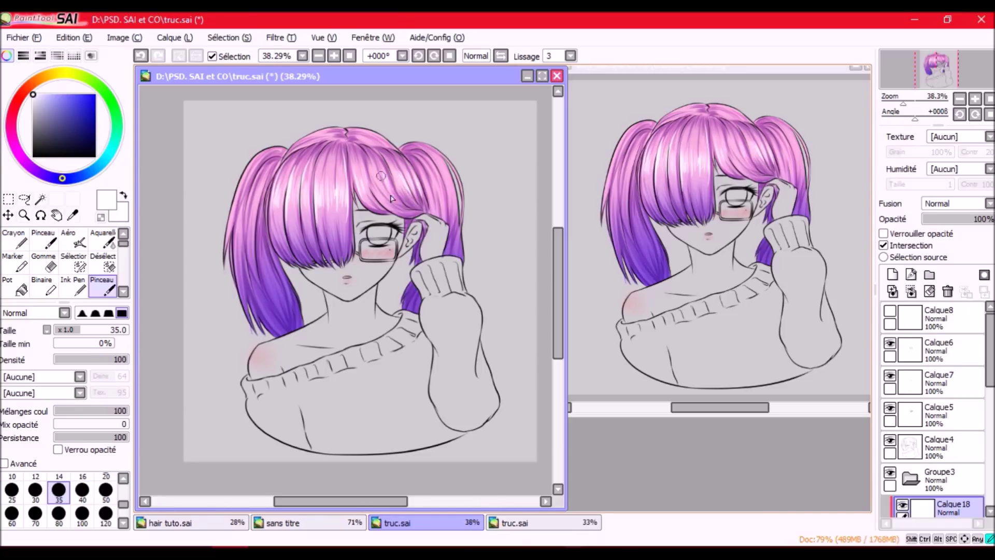
{"action": "left_click_drag", "start_coordinate": [371, 167], "coordinate": [382, 203]}
{"action": "left_click_drag", "start_coordinate": [423, 173], "coordinate": [452, 204]}
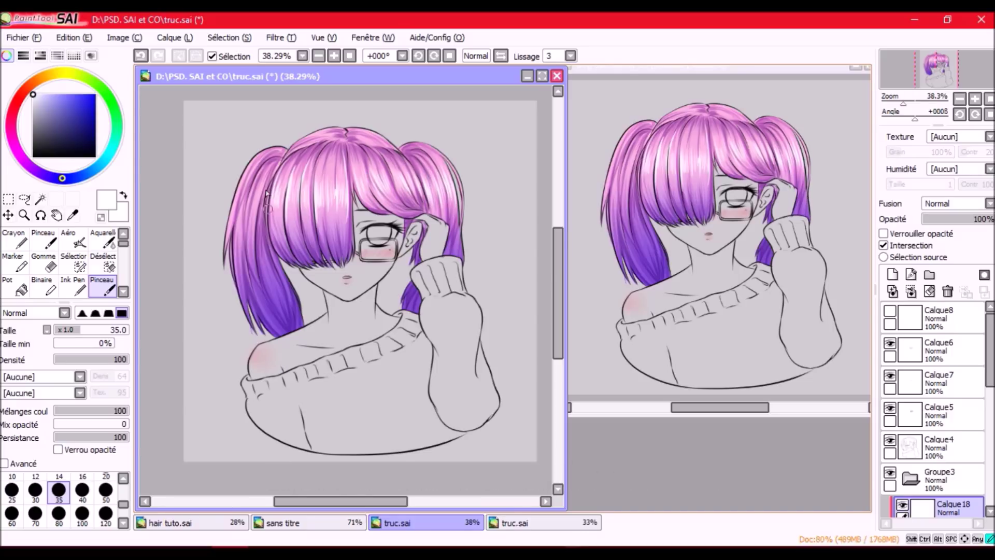
Step: Lower the brush density to 71 and paint softer white highlight strands along both ponytails and the lower bangs
{"action": "left_click_drag", "start_coordinate": [254, 238], "coordinate": [262, 177]}
{"action": "key", "text": "ctrl+z"}
{"action": "left_click", "coordinate": [107, 359]}
{"action": "mouse_move", "coordinate": [264, 289]}
{"action": "left_mouse_down"}
{"action": "mouse_move", "coordinate": [249, 226]}
{"action": "mouse_move", "coordinate": [270, 311]}
{"action": "mouse_move", "coordinate": [269, 285]}
{"action": "mouse_move", "coordinate": [282, 312]}
{"action": "mouse_move", "coordinate": [265, 260]}
{"action": "mouse_move", "coordinate": [278, 298]}
{"action": "left_mouse_up"}
{"action": "key", "text": "ctrl+z"}
{"action": "mouse_move", "coordinate": [267, 260]}
{"action": "left_mouse_down"}
{"action": "mouse_move", "coordinate": [284, 308]}
{"action": "mouse_move", "coordinate": [259, 334]}
{"action": "left_mouse_up"}
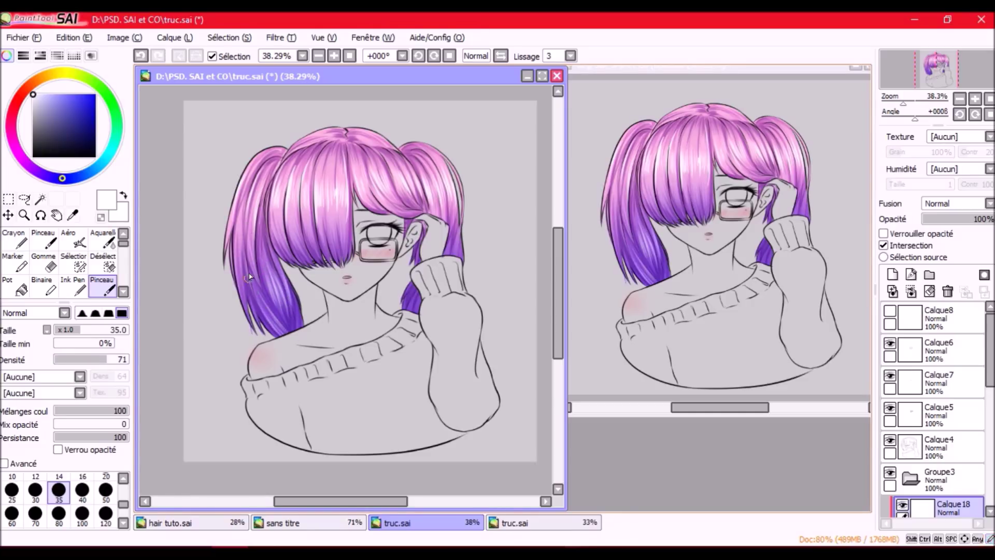
{"action": "left_click_drag", "start_coordinate": [237, 233], "coordinate": [248, 309]}
{"action": "left_click_drag", "start_coordinate": [433, 150], "coordinate": [456, 252]}
{"action": "left_click_drag", "start_coordinate": [280, 215], "coordinate": [283, 249]}
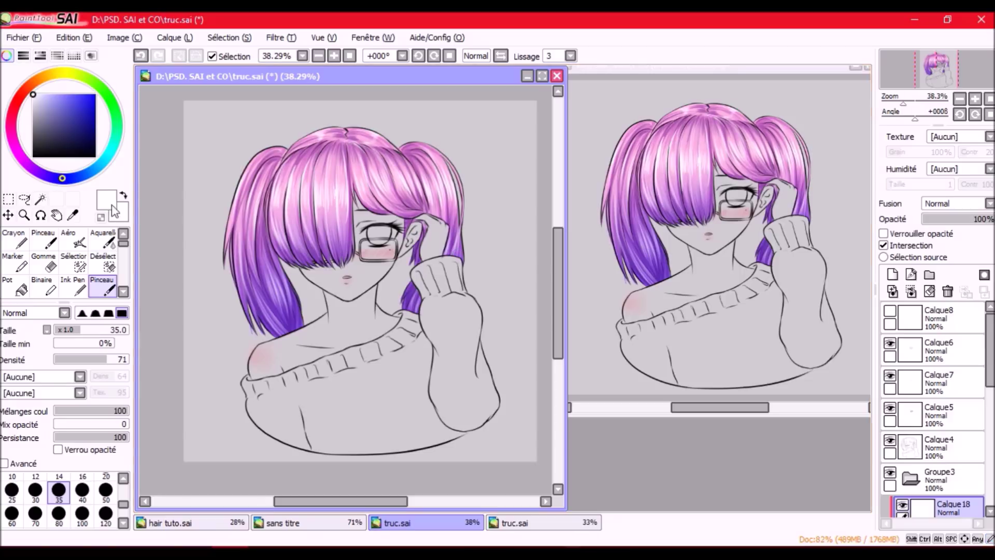
Step: Set the new hair layer to Densité linéaire and airbrush a white glow over bangs and ponytails at size 120, density 40
{"action": "key", "text": "a"}
{"action": "left_click", "coordinate": [956, 203]}
{"action": "left_click", "coordinate": [953, 260]}
{"action": "left_click", "coordinate": [106, 469]}
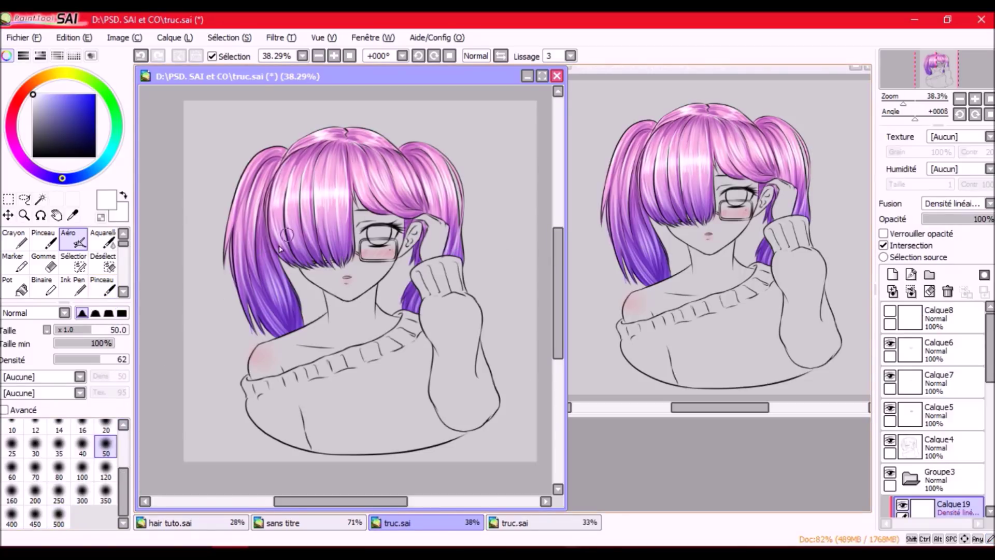
{"action": "left_click_drag", "start_coordinate": [100, 359], "coordinate": [84, 360]}
{"action": "left_click_drag", "start_coordinate": [373, 189], "coordinate": [441, 179]}
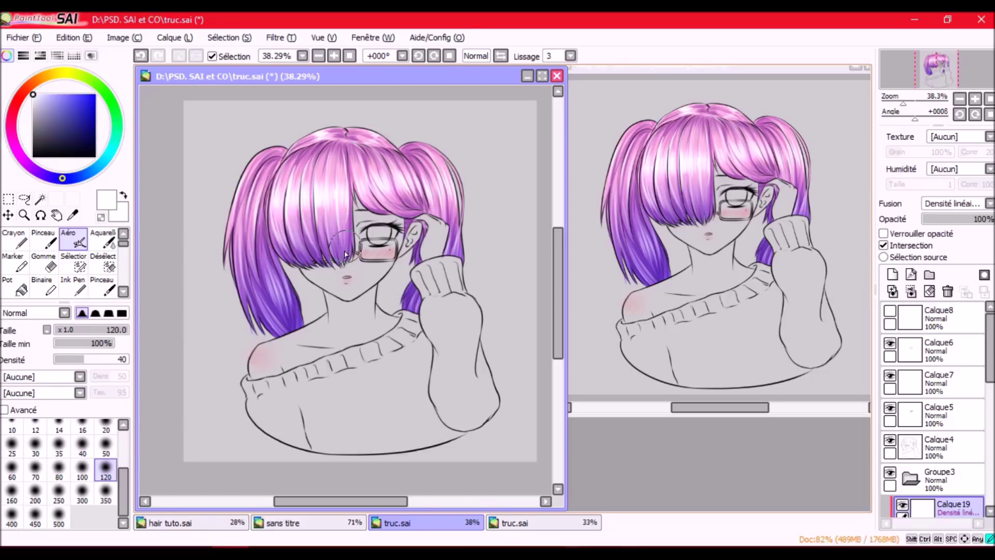
{"action": "mouse_move", "coordinate": [368, 192]}
{"action": "left_mouse_down"}
{"action": "mouse_move", "coordinate": [414, 187]}
{"action": "mouse_move", "coordinate": [456, 207]}
{"action": "left_mouse_up"}
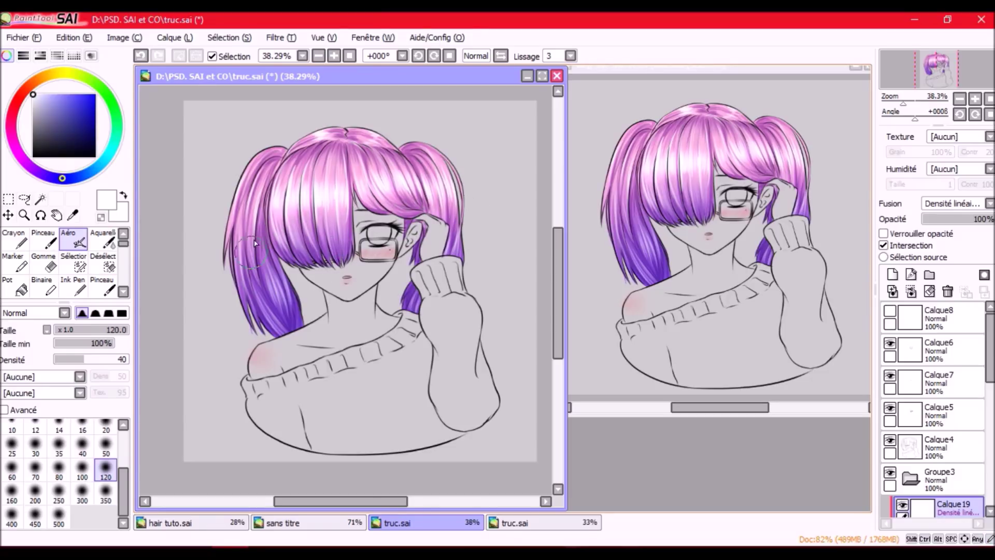
{"action": "mouse_move", "coordinate": [248, 245]}
{"action": "left_mouse_down"}
{"action": "mouse_move", "coordinate": [282, 306]}
{"action": "mouse_move", "coordinate": [223, 205]}
{"action": "mouse_move", "coordinate": [231, 213]}
{"action": "left_mouse_up"}
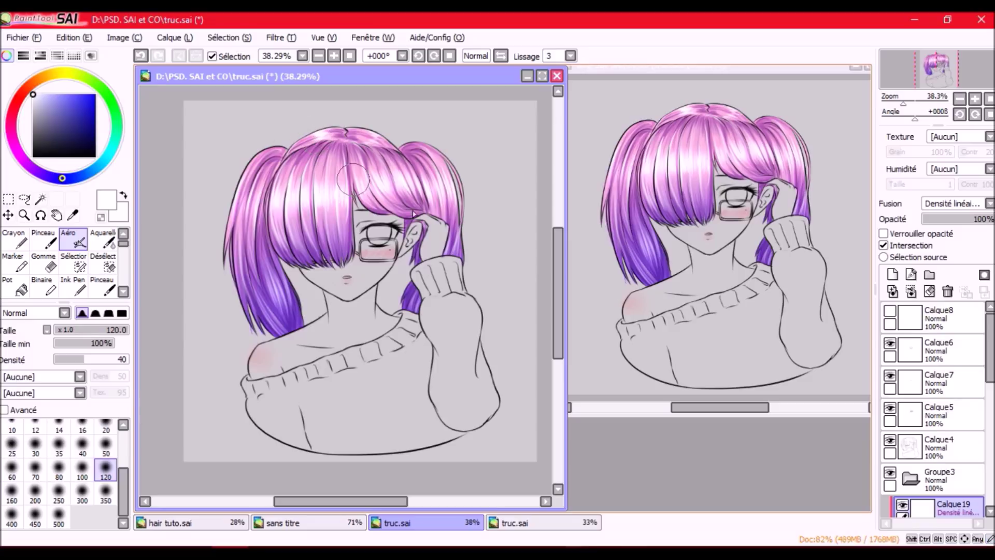
Step: Compare the drawing with and without the highlight layer Calque8 and leave the layer shown
{"action": "left_click", "coordinate": [889, 312]}
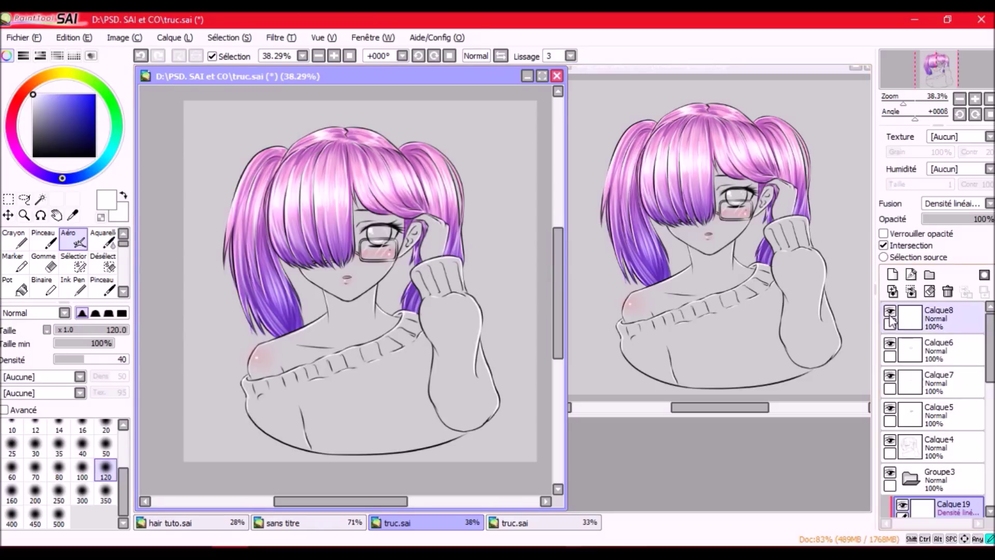
{"action": "left_click", "coordinate": [890, 312]}
{"action": "left_click", "coordinate": [890, 312]}
{"action": "left_click", "coordinate": [889, 312]}
{"action": "left_click", "coordinate": [890, 312]}
Step: Add a clipped layer directly above the line art layer Calque4
{"action": "left_click", "coordinate": [943, 446]}
{"action": "scroll", "coordinate": [933, 414], "scroll_direction": "down", "scroll_amount": 3}
{"action": "left_click", "coordinate": [892, 275]}
{"action": "left_click", "coordinate": [884, 245]}
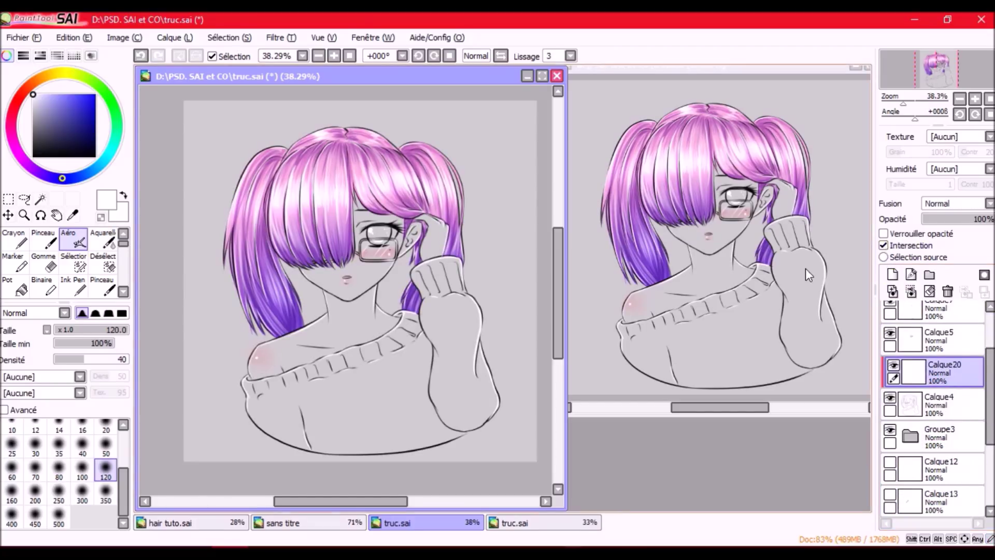
Step: Sample purple from the bangs and recolour the upper hair outlines and side fringe lines with the size 40 brush
{"action": "left_click", "coordinate": [313, 255], "text": "alt"}
{"action": "key", "text": "b"}
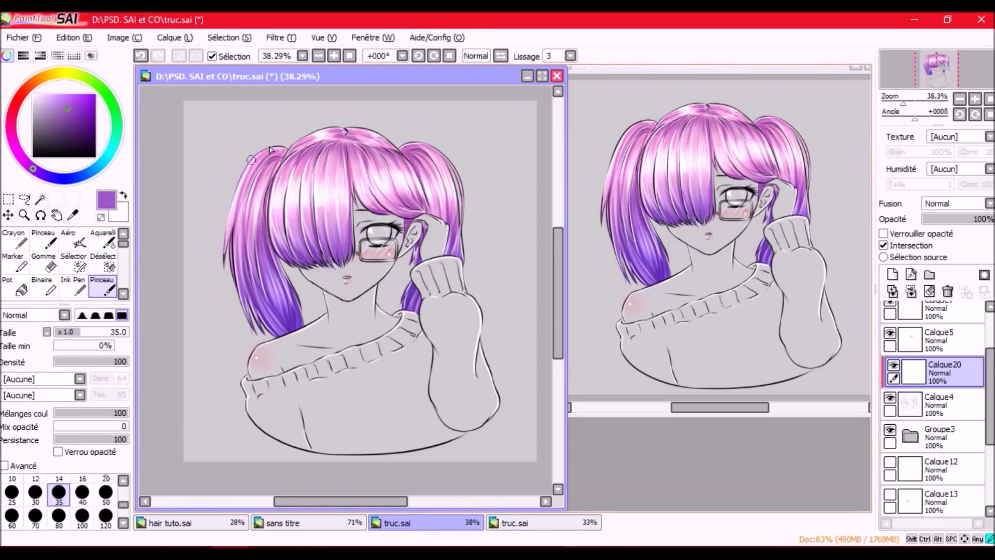
{"action": "key", "text": "]"}
{"action": "left_click_drag", "start_coordinate": [241, 202], "coordinate": [301, 146]}
{"action": "mouse_move", "coordinate": [363, 137]}
{"action": "left_mouse_down"}
{"action": "mouse_move", "coordinate": [397, 148]}
{"action": "mouse_move", "coordinate": [365, 144]}
{"action": "mouse_move", "coordinate": [401, 159]}
{"action": "mouse_move", "coordinate": [425, 144]}
{"action": "mouse_move", "coordinate": [456, 177]}
{"action": "mouse_move", "coordinate": [459, 218]}
{"action": "left_mouse_up"}
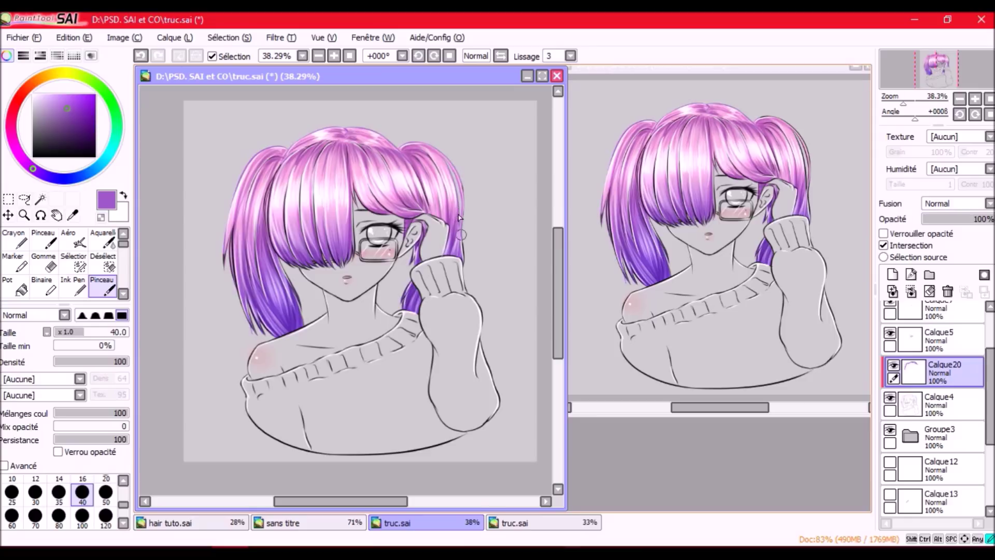
{"action": "mouse_move", "coordinate": [363, 165]}
{"action": "left_mouse_down"}
{"action": "mouse_move", "coordinate": [384, 210]}
{"action": "mouse_move", "coordinate": [358, 182]}
{"action": "mouse_move", "coordinate": [381, 215]}
{"action": "mouse_move", "coordinate": [354, 189]}
{"action": "left_mouse_up"}
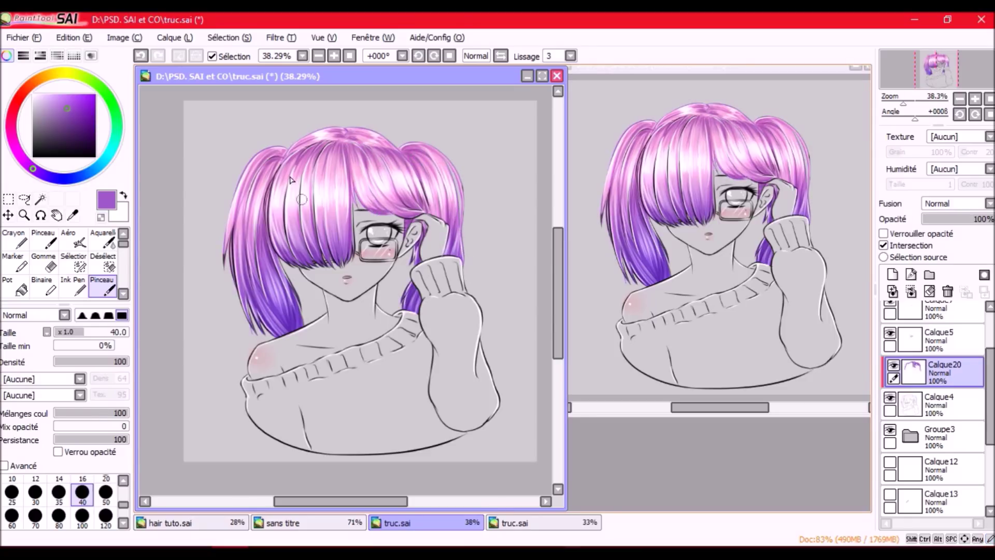
Step: Enlarge the brush and recolour the outlines of the long ponytail beside the bangs in purple
{"action": "key", "text": "bracketright"}
{"action": "key", "text": "bracketright"}
{"action": "key", "text": "bracketright"}
{"action": "key", "text": "bracketright"}
{"action": "key", "text": "bracketright"}
{"action": "key", "text": "bracketright"}
{"action": "left_click_drag", "start_coordinate": [226, 270], "coordinate": [259, 329]}
Step: Reduce the brush to size 70 and recolour the strand lines and lower edge of the front bangs in purple
{"action": "key", "text": "bracketleft"}
{"action": "key", "text": "bracketleft"}
{"action": "key", "text": "bracketleft"}
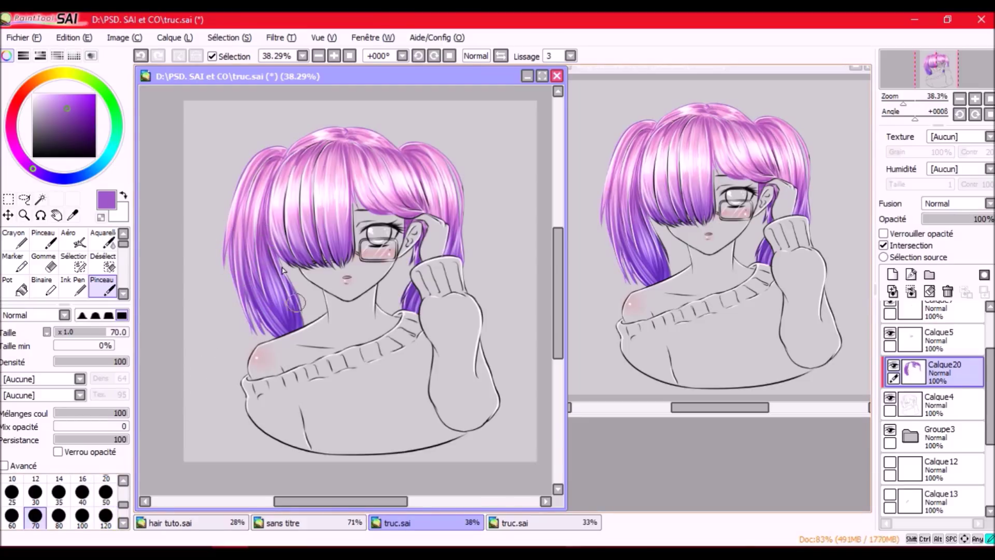
{"action": "mouse_move", "coordinate": [285, 174]}
{"action": "left_mouse_down"}
{"action": "mouse_move", "coordinate": [287, 260]}
{"action": "mouse_move", "coordinate": [323, 262]}
{"action": "mouse_move", "coordinate": [296, 262]}
{"action": "mouse_move", "coordinate": [293, 209]}
{"action": "mouse_move", "coordinate": [329, 268]}
{"action": "left_mouse_up"}
{"action": "left_click_drag", "start_coordinate": [348, 210], "coordinate": [355, 268]}
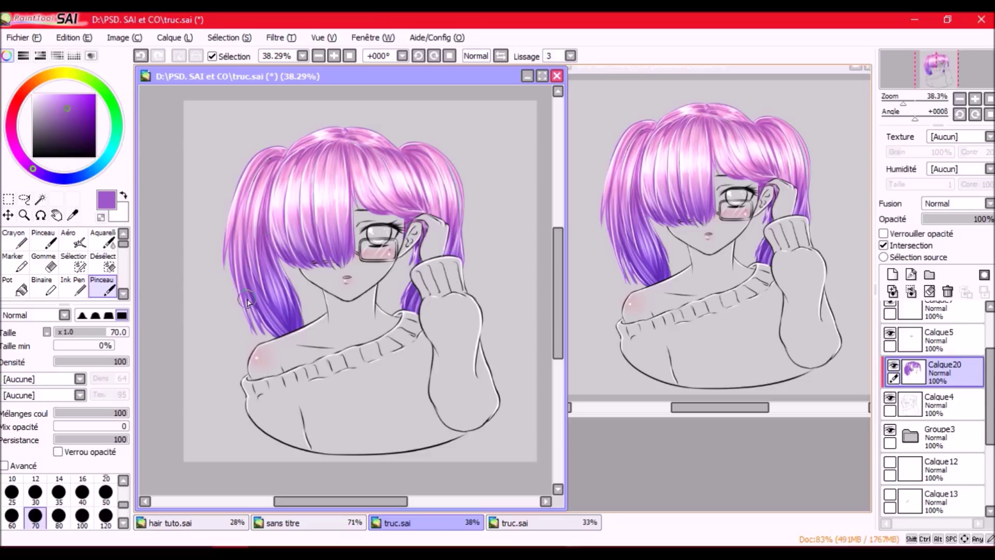
Step: Adjust the hue and saturation of the outline colour layer Calque20
{"action": "key", "text": "ctrl+u"}
{"action": "left_click_drag", "start_coordinate": [828, 113], "coordinate": [791, 122]}
{"action": "left_click", "coordinate": [846, 90]}
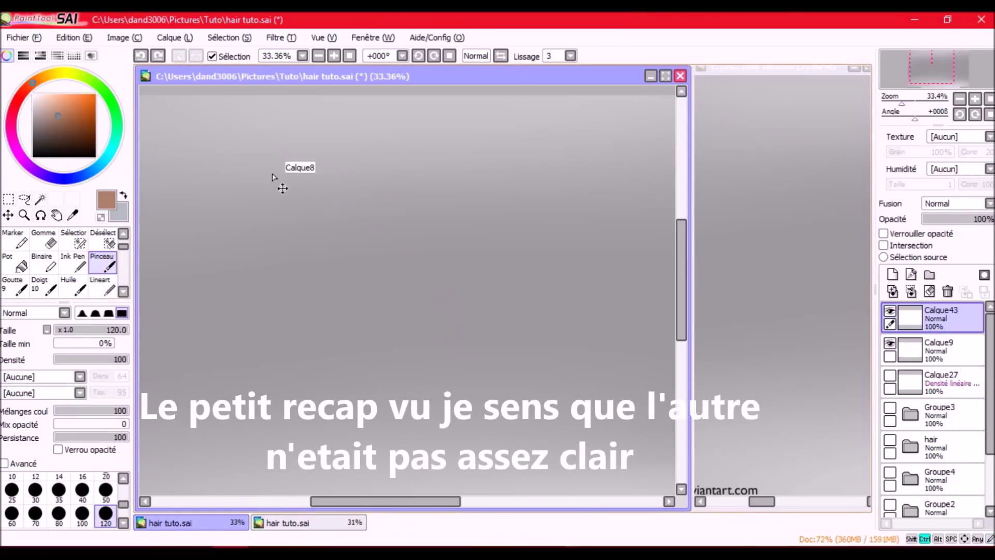
Step: In hair tuto.sai, paint a curved brown hair lock splitting into tapered tips on Calque43 with the size 120 brush
{"action": "left_click_drag", "start_coordinate": [267, 153], "coordinate": [363, 372]}
{"action": "left_click_drag", "start_coordinate": [332, 222], "coordinate": [314, 389]}
{"action": "key", "text": "ctrl+z"}
{"action": "left_click_drag", "start_coordinate": [329, 215], "coordinate": [311, 383]}
{"action": "left_click_drag", "start_coordinate": [266, 162], "coordinate": [382, 329]}
{"action": "key", "text": "ctrl+z"}
{"action": "left_click_drag", "start_coordinate": [306, 181], "coordinate": [364, 369]}
{"action": "key", "text": "ctrl+z"}
{"action": "left_click_drag", "start_coordinate": [332, 218], "coordinate": [389, 327]}
{"action": "key", "text": "ctrl+z"}
{"action": "mouse_move", "coordinate": [273, 159]}
{"action": "left_mouse_down"}
{"action": "mouse_move", "coordinate": [396, 356]}
{"action": "mouse_move", "coordinate": [374, 300]}
{"action": "mouse_move", "coordinate": [363, 383]}
{"action": "left_mouse_up"}
{"action": "key", "text": "ctrl+z"}
{"action": "left_click_drag", "start_coordinate": [380, 270], "coordinate": [365, 365]}
{"action": "left_click_drag", "start_coordinate": [331, 259], "coordinate": [358, 379]}
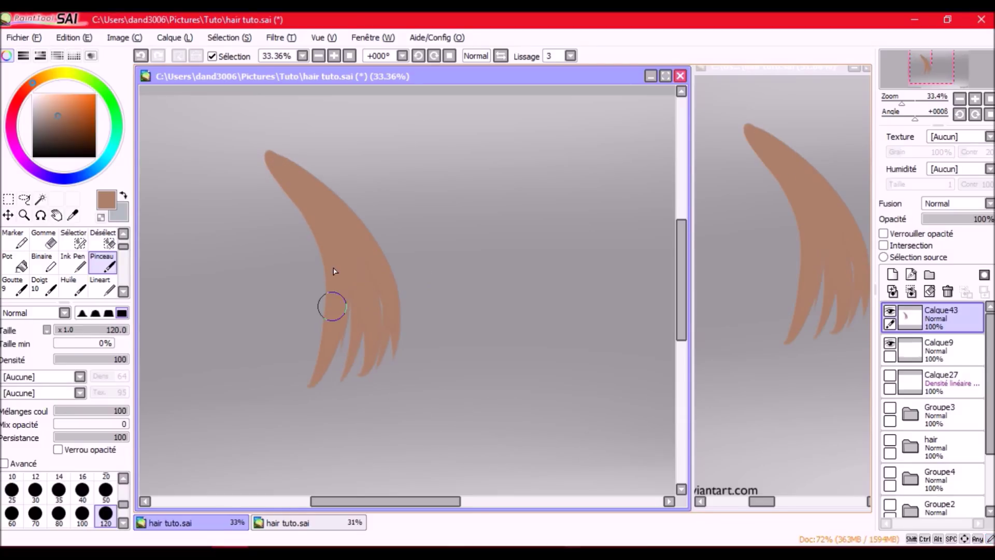
{"action": "left_click_drag", "start_coordinate": [313, 230], "coordinate": [298, 373]}
Step: Add a clipped layer above Calque43 and set its blending mode to Produit
{"action": "left_click", "coordinate": [892, 274]}
{"action": "left_click", "coordinate": [883, 245]}
{"action": "left_click", "coordinate": [956, 203]}
{"action": "left_click", "coordinate": [948, 218]}
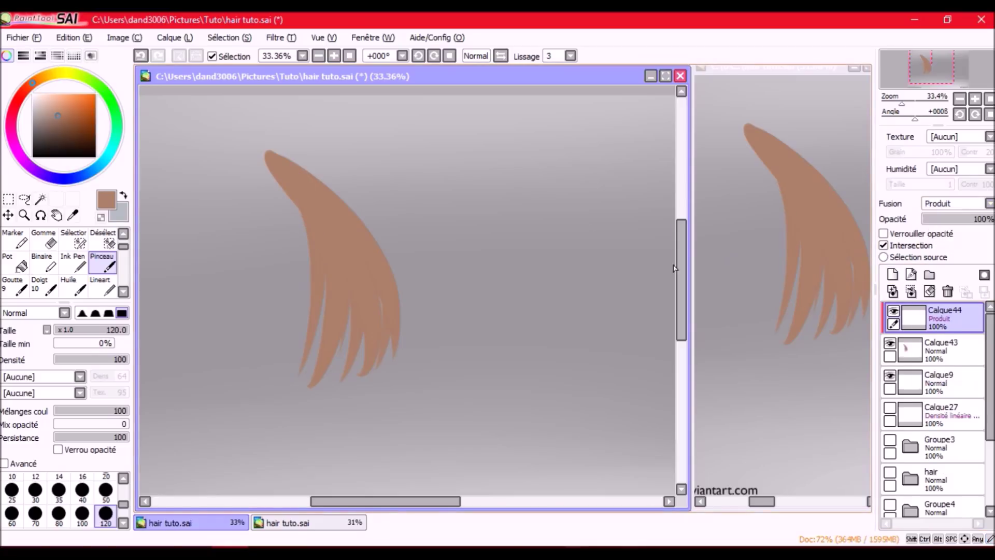
Step: Reduce the brush to size 35 and choose a pale pinkish beige as the shading colour
{"action": "key", "text": "bracketleft"}
{"action": "key", "text": "bracketleft"}
{"action": "key", "text": "bracketleft"}
{"action": "key", "text": "bracketleft"}
{"action": "key", "text": "bracketleft"}
{"action": "key", "text": "bracketleft"}
{"action": "key", "text": "bracketleft"}
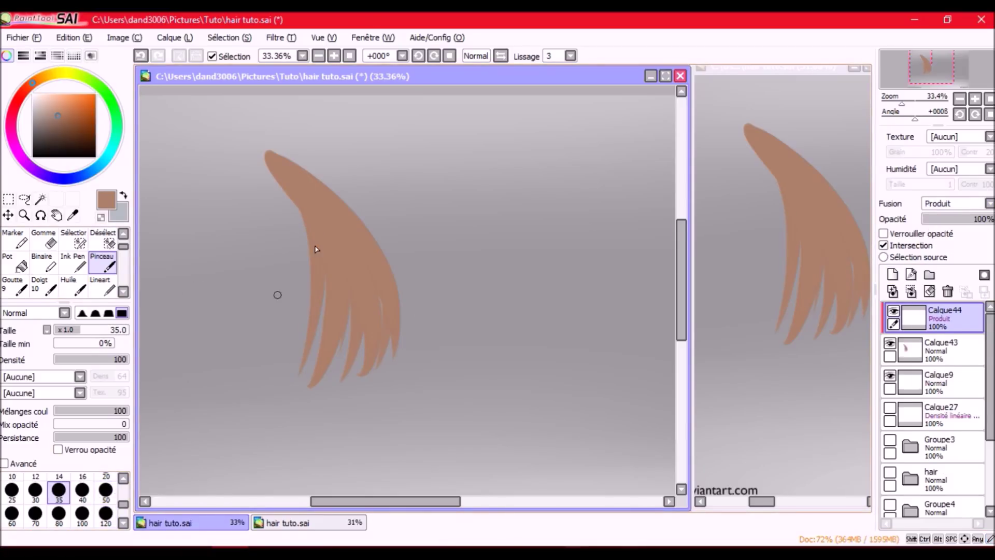
{"action": "left_click", "coordinate": [51, 111]}
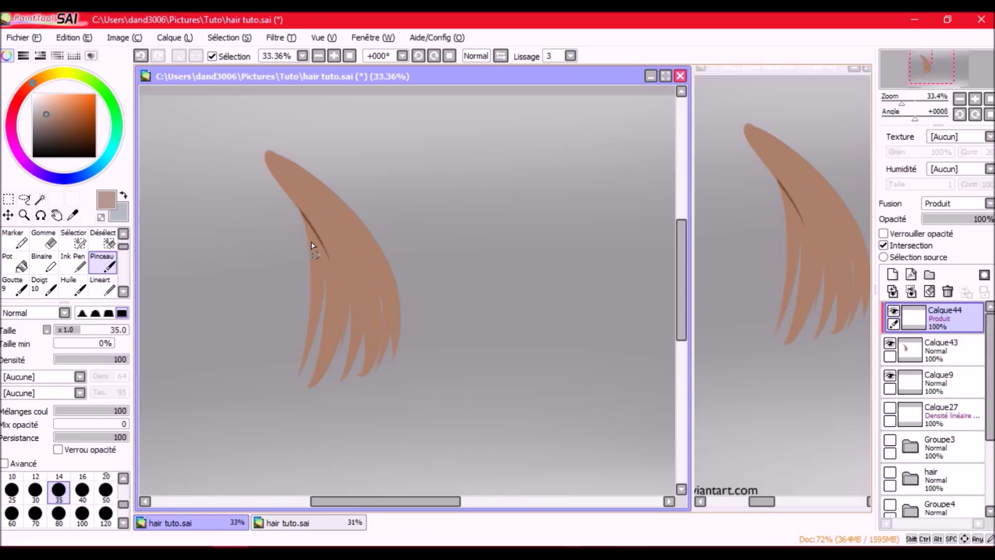
{"action": "left_click", "coordinate": [43, 102]}
{"action": "left_click", "coordinate": [41, 100]}
Step: Paint the first long shadow lines from the lock's inner bend towards the tips, comparing the last stroke by undoing and redoing it
{"action": "left_click_drag", "start_coordinate": [283, 171], "coordinate": [340, 280]}
{"action": "key", "text": "ctrl+z"}
{"action": "mouse_move", "coordinate": [265, 191]}
{"action": "left_mouse_down"}
{"action": "mouse_move", "coordinate": [291, 200]}
{"action": "mouse_move", "coordinate": [367, 322]}
{"action": "left_mouse_up"}
{"action": "left_click_drag", "start_coordinate": [320, 226], "coordinate": [379, 311]}
{"action": "key", "text": "ctrl+z"}
{"action": "key", "text": "ctrl+y"}
{"action": "key", "text": "ctrl+z"}
{"action": "key", "text": "ctrl+y"}
{"action": "key", "text": "ctrl+z"}
{"action": "key", "text": "ctrl+y"}
{"action": "key", "text": "ctrl+z"}
{"action": "key", "text": "ctrl+y"}
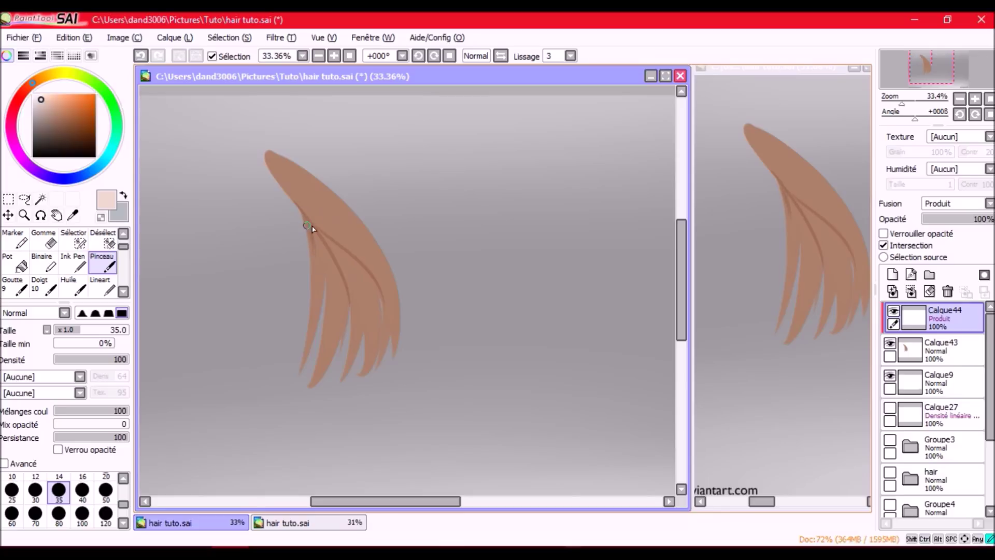
Step: Add thin shadow strands fanning from the inner bend down the lock's inner tips
{"action": "left_click_drag", "start_coordinate": [317, 250], "coordinate": [317, 292]}
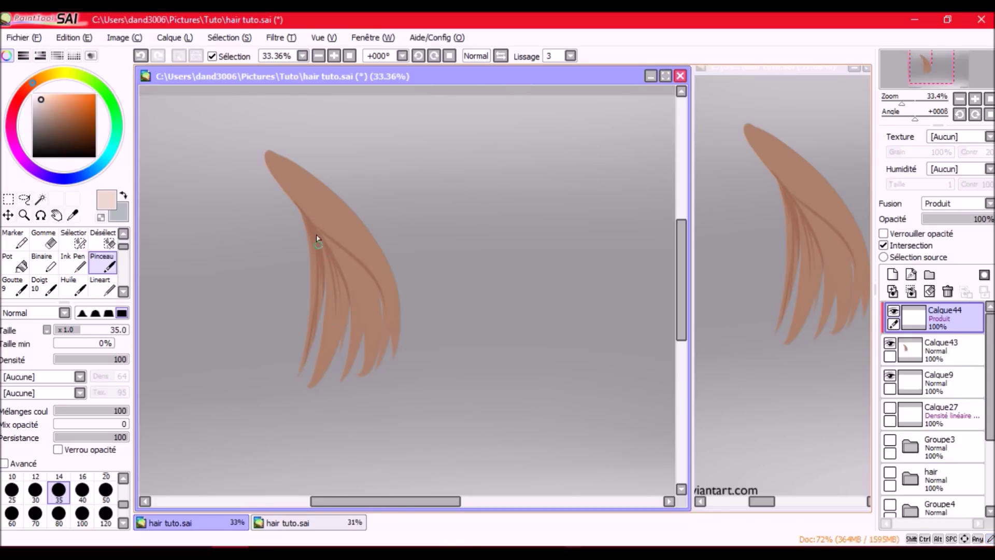
{"action": "left_click_drag", "start_coordinate": [329, 345], "coordinate": [317, 384]}
{"action": "key", "text": "ctrl+z"}
{"action": "key", "text": "ctrl+y"}
{"action": "left_click_drag", "start_coordinate": [313, 225], "coordinate": [344, 256]}
{"action": "key", "text": "ctrl+z"}
{"action": "key", "text": "ctrl+y"}
Step: Shade the middle and outer strands below the fold and blend the shading with the Aquarelle brush
{"action": "left_click_drag", "start_coordinate": [366, 344], "coordinate": [329, 240]}
{"action": "key", "text": "ctrl+z"}
{"action": "left_click_drag", "start_coordinate": [349, 275], "coordinate": [350, 373]}
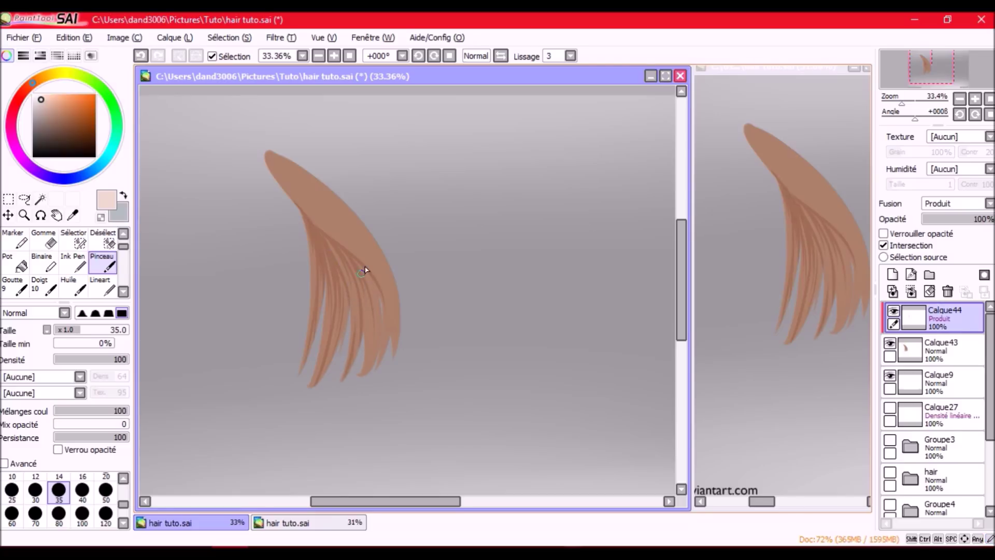
{"action": "key", "text": "ctrl+z"}
{"action": "left_click_drag", "start_coordinate": [378, 336], "coordinate": [356, 261]}
{"action": "key", "text": "ctrl+z"}
{"action": "left_click_drag", "start_coordinate": [369, 365], "coordinate": [356, 371]}
{"action": "key", "text": "c"}
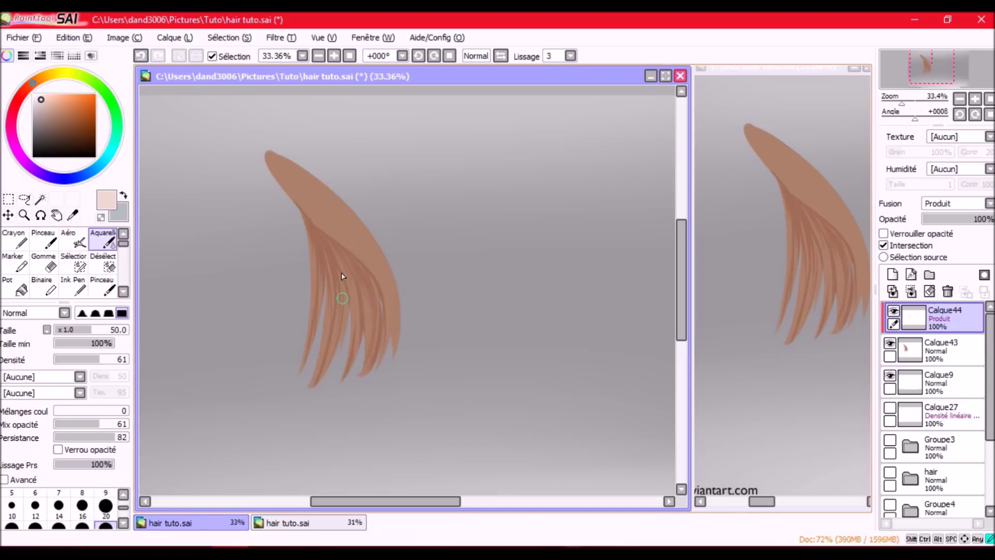
Step: Paint shadow strands from the lock's root along its outer curve with the size 35 Pinceau and blend them with Aquarelle
{"action": "key", "text": "b"}
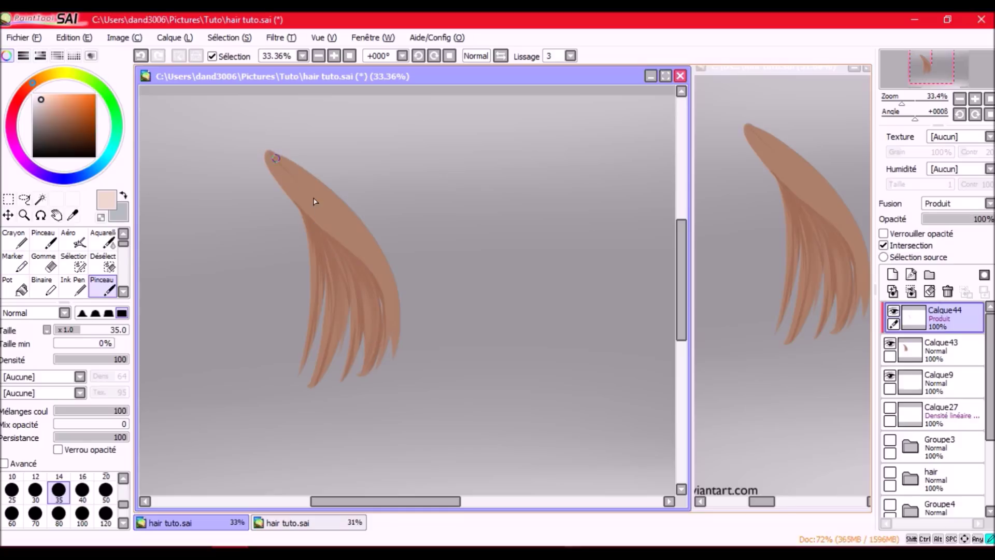
{"action": "left_click_drag", "start_coordinate": [283, 159], "coordinate": [318, 211]}
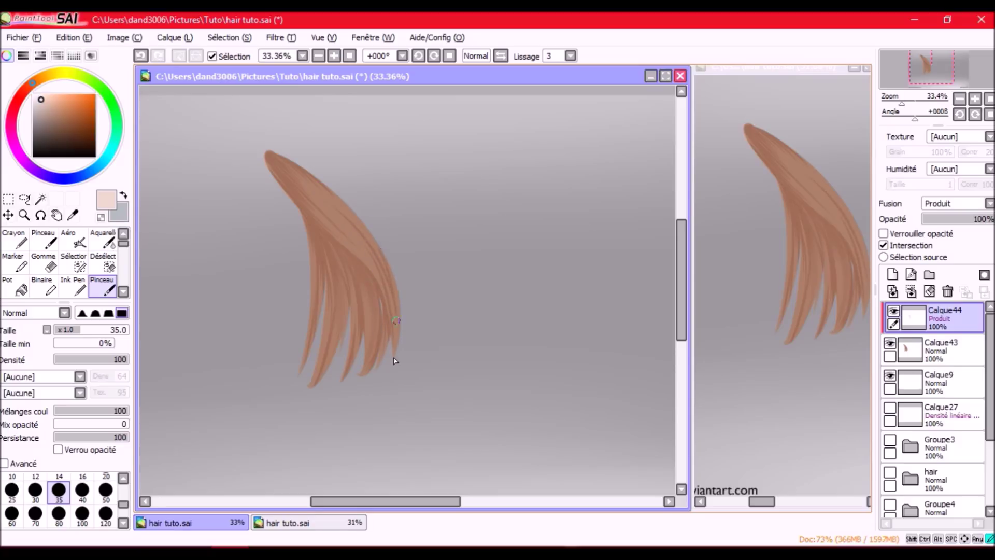
{"action": "mouse_move", "coordinate": [279, 164]}
{"action": "left_mouse_down"}
{"action": "mouse_move", "coordinate": [335, 199]}
{"action": "mouse_move", "coordinate": [367, 233]}
{"action": "left_mouse_up"}
{"action": "left_click", "coordinate": [103, 239]}
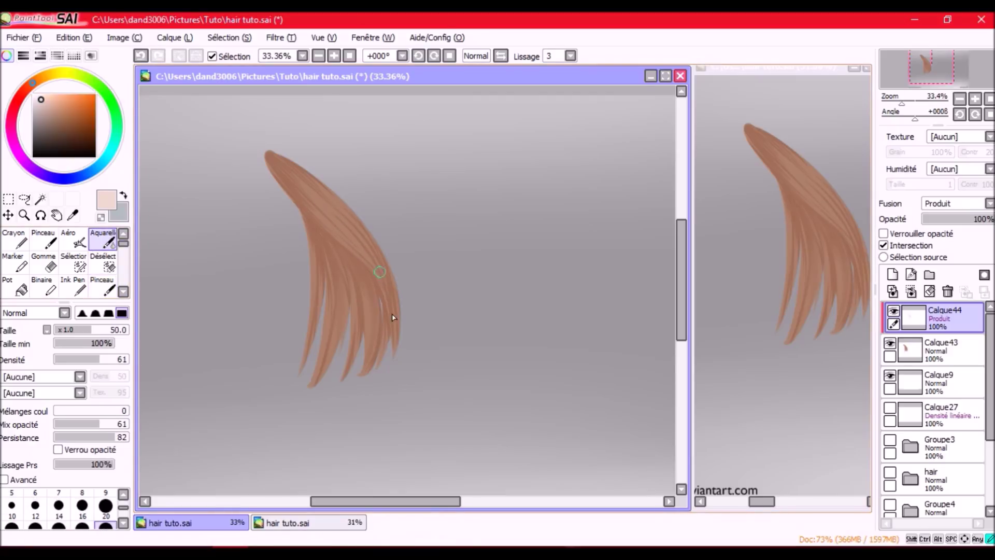
Step: Add a second clipped Produit layer and paint darker shadow strands below the fold, at the root and along the outer curve with the size 35 Pinceau
{"action": "key", "text": "b"}
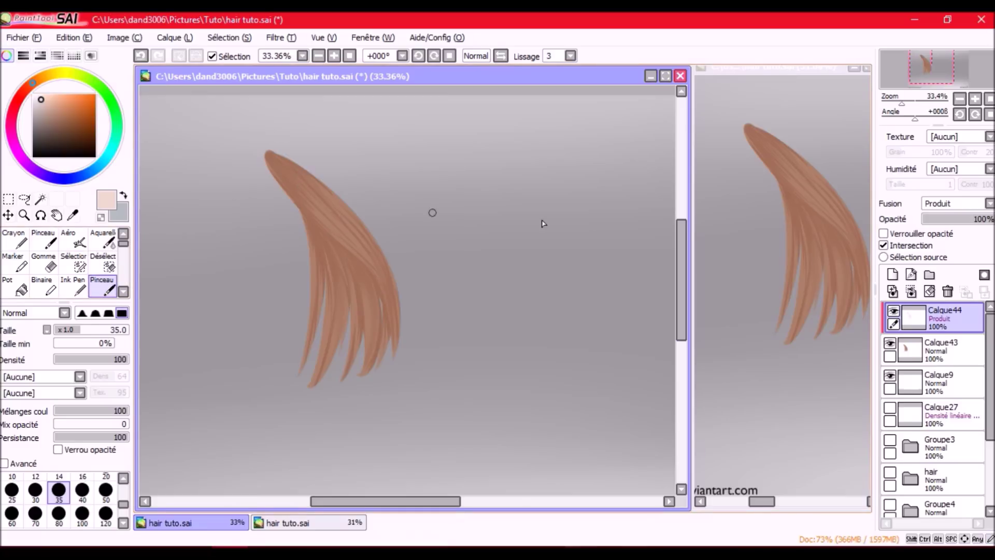
{"action": "left_click", "coordinate": [892, 292]}
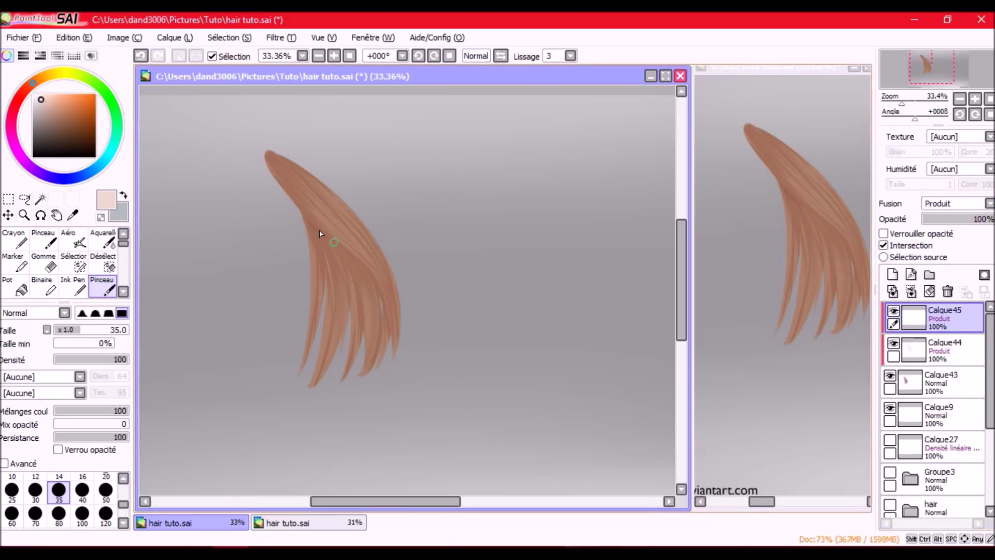
{"action": "left_click_drag", "start_coordinate": [326, 236], "coordinate": [342, 265]}
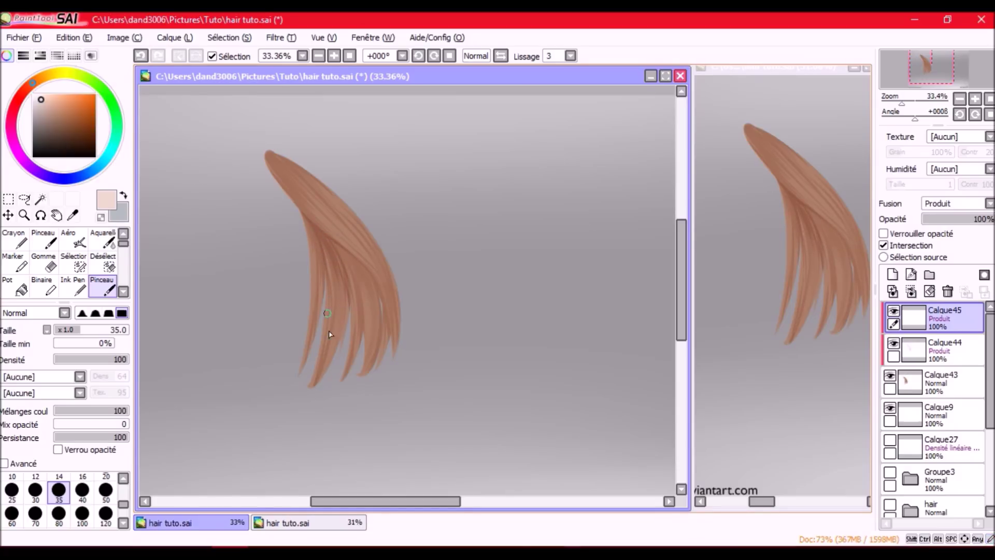
{"action": "left_click_drag", "start_coordinate": [326, 241], "coordinate": [361, 346]}
{"action": "left_click_drag", "start_coordinate": [362, 289], "coordinate": [371, 314]}
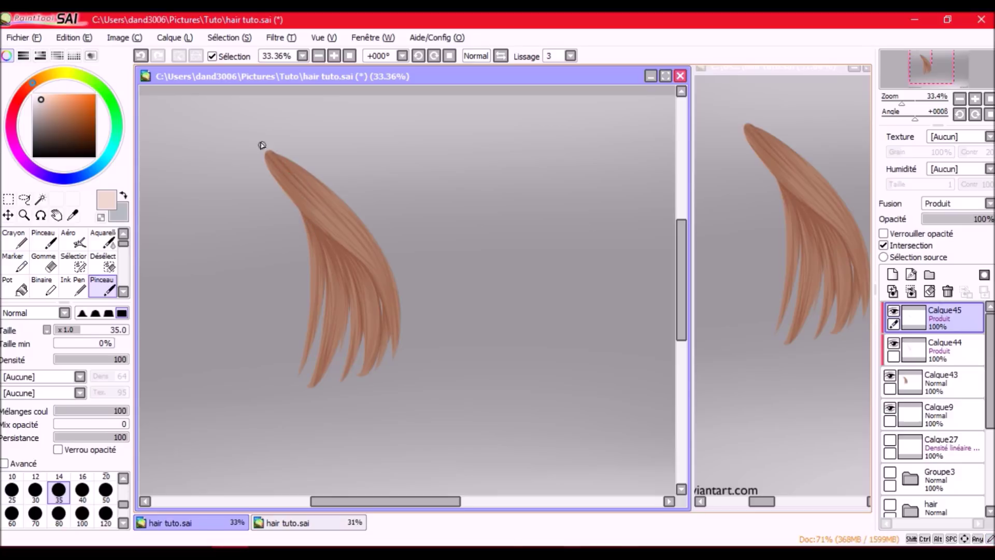
{"action": "mouse_move", "coordinate": [364, 238]}
{"action": "left_mouse_down"}
{"action": "mouse_move", "coordinate": [388, 273]}
{"action": "mouse_move", "coordinate": [395, 307]}
{"action": "mouse_move", "coordinate": [386, 290]}
{"action": "left_mouse_up"}
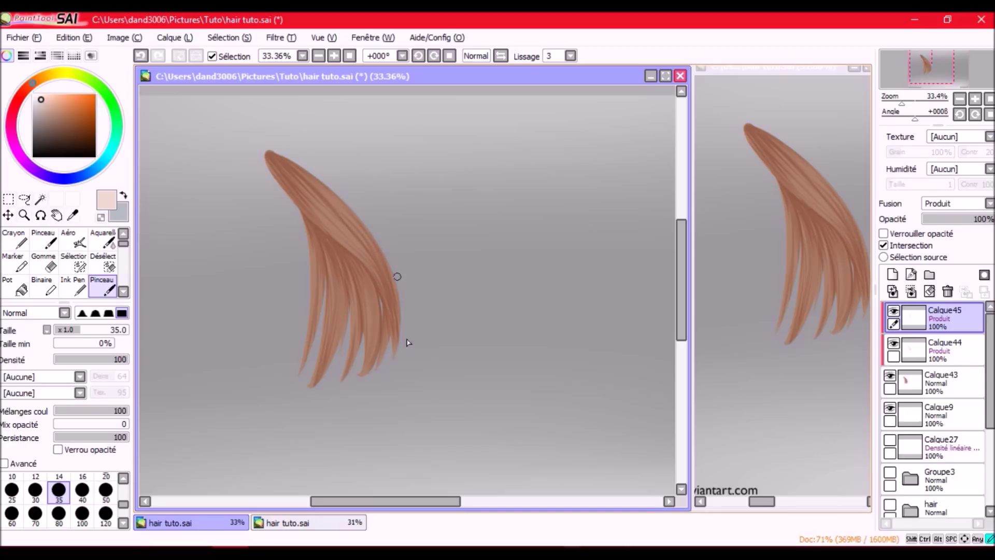
{"action": "left_click", "coordinate": [103, 240]}
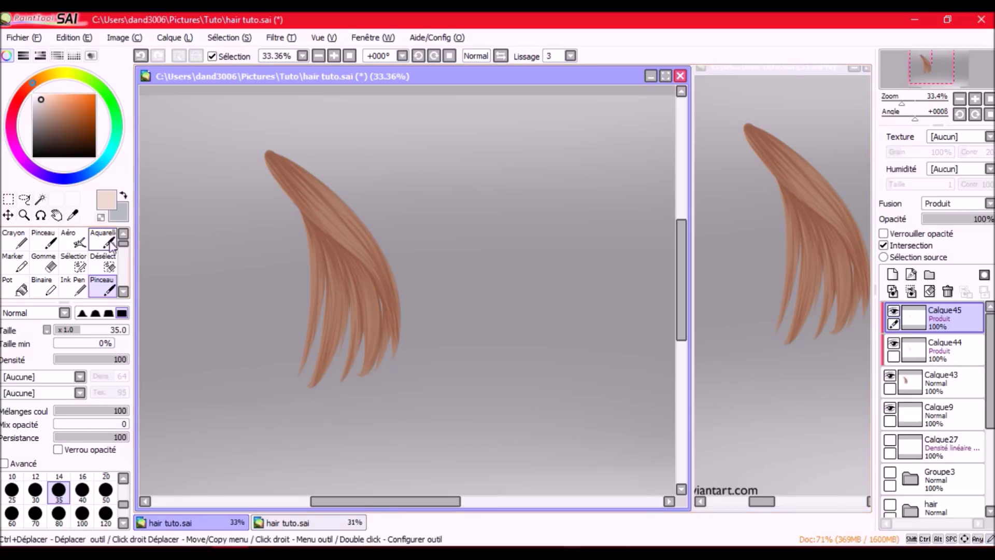
{"action": "key", "text": "b"}
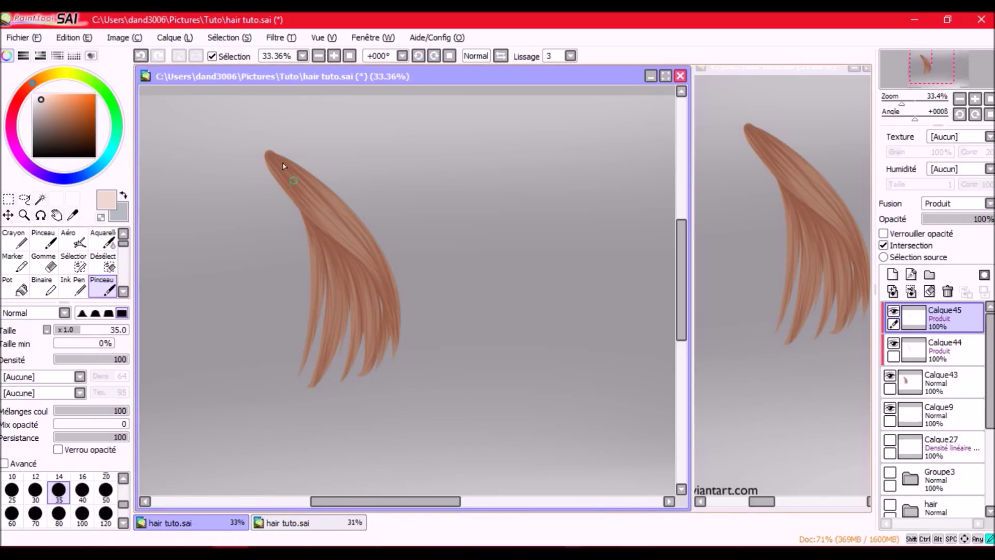
Step: Sketch a red light arrow, a circle around the lock's bulge and a wavy guide curve beside it on a new layer, and undo them
{"action": "key", "text": "v"}
{"action": "left_click_drag", "start_coordinate": [97, 359], "coordinate": [128, 358]}
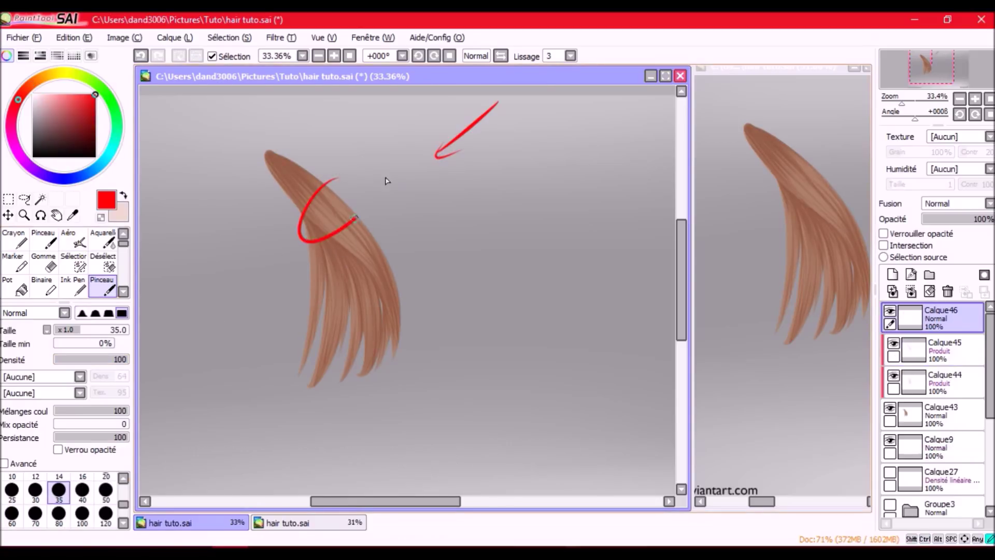
{"action": "key", "text": "ctrl+z"}
{"action": "left_click_drag", "start_coordinate": [335, 173], "coordinate": [313, 182]}
{"action": "left_click_drag", "start_coordinate": [463, 210], "coordinate": [524, 374]}
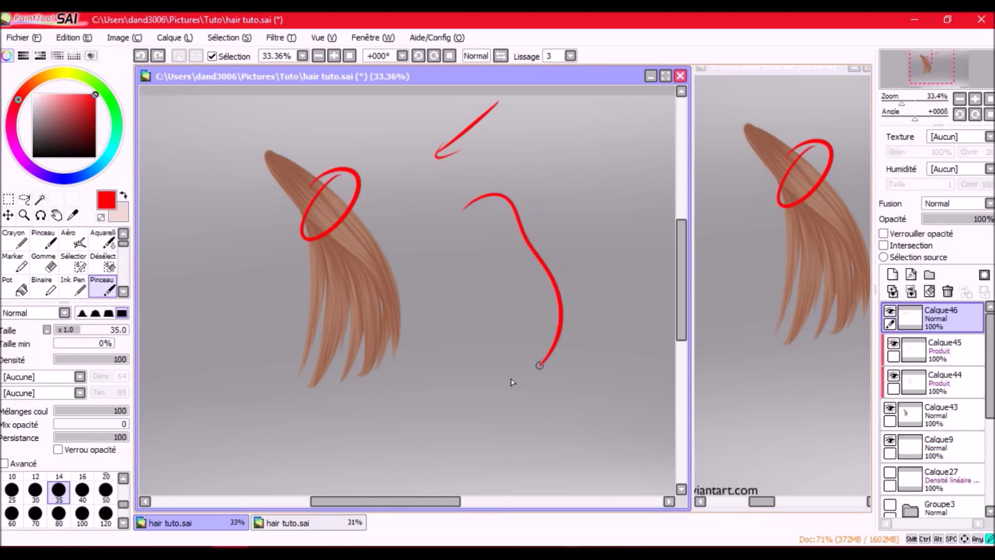
{"action": "left_click_drag", "start_coordinate": [471, 228], "coordinate": [506, 251]}
{"action": "key", "text": "ctrl+z"}
{"action": "mouse_move", "coordinate": [461, 290]}
{"action": "left_mouse_down"}
{"action": "mouse_move", "coordinate": [473, 224]}
{"action": "mouse_move", "coordinate": [505, 365]}
{"action": "mouse_move", "coordinate": [546, 268]}
{"action": "mouse_move", "coordinate": [533, 280]}
{"action": "left_mouse_up"}
{"action": "key", "text": "ctrl+z"}
{"action": "key", "text": "ctrl+z"}
{"action": "key", "text": "ctrl+z"}
{"action": "key", "text": "ctrl+z"}
{"action": "key", "text": "ctrl+z"}
{"action": "key", "text": "ctrl+z"}
{"action": "key", "text": "ctrl+z"}
Step: Mark the light direction and circle the highlight zones on the lock's bulge and lower strands in red, and remove the marks
{"action": "left_click_drag", "start_coordinate": [446, 141], "coordinate": [432, 153]}
{"action": "left_click_drag", "start_coordinate": [348, 188], "coordinate": [344, 229]}
{"action": "left_click_drag", "start_coordinate": [375, 314], "coordinate": [381, 317]}
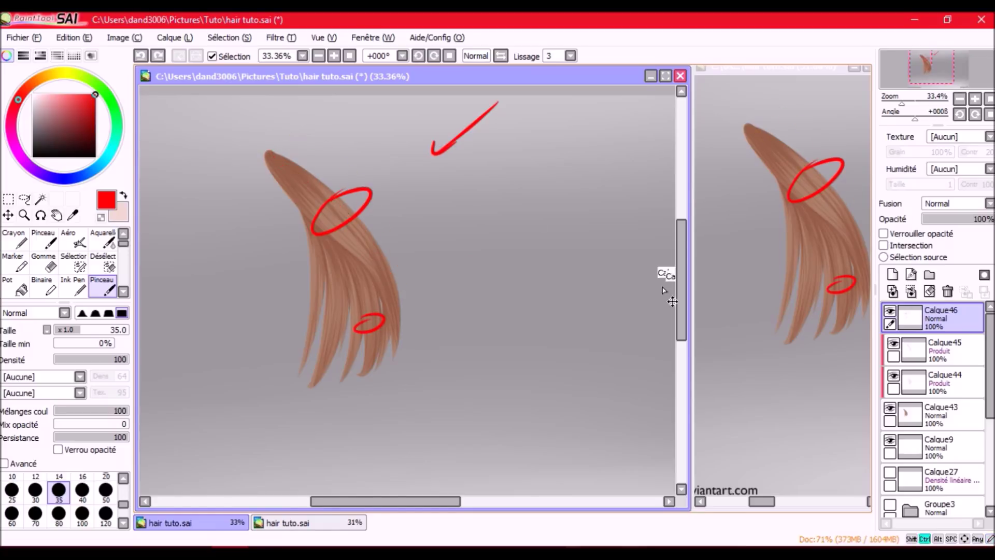
{"action": "key", "text": "ctrl+z"}
{"action": "key", "text": "ctrl+z"}
Step: Clip the new layer to the lock and paint fine pale pink highlight strands along its bulge and outer curve, undoing unsatisfactory strokes
{"action": "left_click", "coordinate": [884, 245]}
{"action": "key", "text": "x"}
{"action": "left_click_drag", "start_coordinate": [334, 214], "coordinate": [365, 263]}
{"action": "key", "text": "ctrl+z"}
{"action": "left_click_drag", "start_coordinate": [327, 225], "coordinate": [323, 211]}
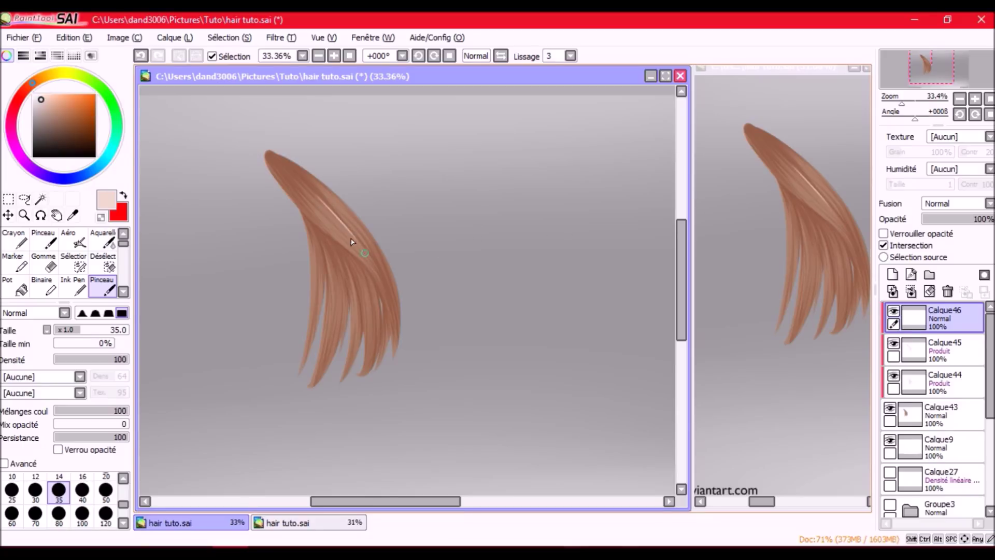
{"action": "key", "text": "ctrl+z"}
{"action": "mouse_move", "coordinate": [335, 212]}
{"action": "left_mouse_down"}
{"action": "mouse_move", "coordinate": [356, 246]}
{"action": "mouse_move", "coordinate": [328, 206]}
{"action": "mouse_move", "coordinate": [362, 234]}
{"action": "mouse_move", "coordinate": [318, 184]}
{"action": "mouse_move", "coordinate": [369, 234]}
{"action": "mouse_move", "coordinate": [344, 251]}
{"action": "left_mouse_up"}
{"action": "key", "text": "ctrl+z"}
{"action": "key", "text": "ctrl+z"}
{"action": "mouse_move", "coordinate": [323, 211]}
{"action": "left_mouse_down"}
{"action": "mouse_move", "coordinate": [342, 243]}
{"action": "mouse_move", "coordinate": [322, 218]}
{"action": "left_mouse_up"}
{"action": "key", "text": "ctrl+z"}
{"action": "left_click_drag", "start_coordinate": [322, 178], "coordinate": [361, 260]}
{"action": "left_click_drag", "start_coordinate": [283, 155], "coordinate": [392, 313]}
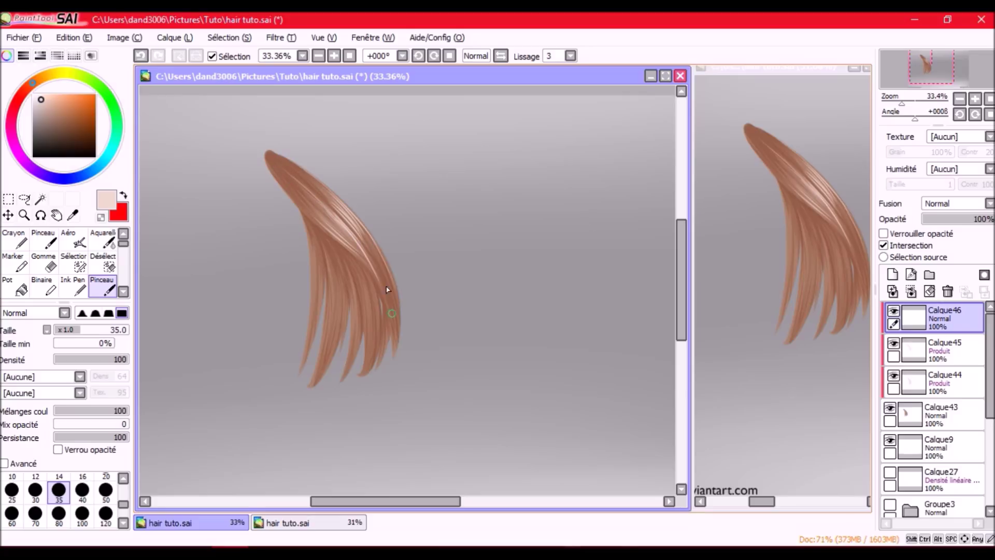
Step: Paint pale highlight strands on the lock's lower tips, reducing the Pinceau density to 63
{"action": "left_click_drag", "start_coordinate": [326, 337], "coordinate": [328, 262]}
{"action": "key", "text": "ctrl+z"}
{"action": "left_click_drag", "start_coordinate": [326, 326], "coordinate": [340, 281]}
{"action": "left_click_drag", "start_coordinate": [338, 345], "coordinate": [346, 283]}
{"action": "left_click_drag", "start_coordinate": [125, 358], "coordinate": [100, 359]}
{"action": "left_click_drag", "start_coordinate": [374, 325], "coordinate": [368, 280]}
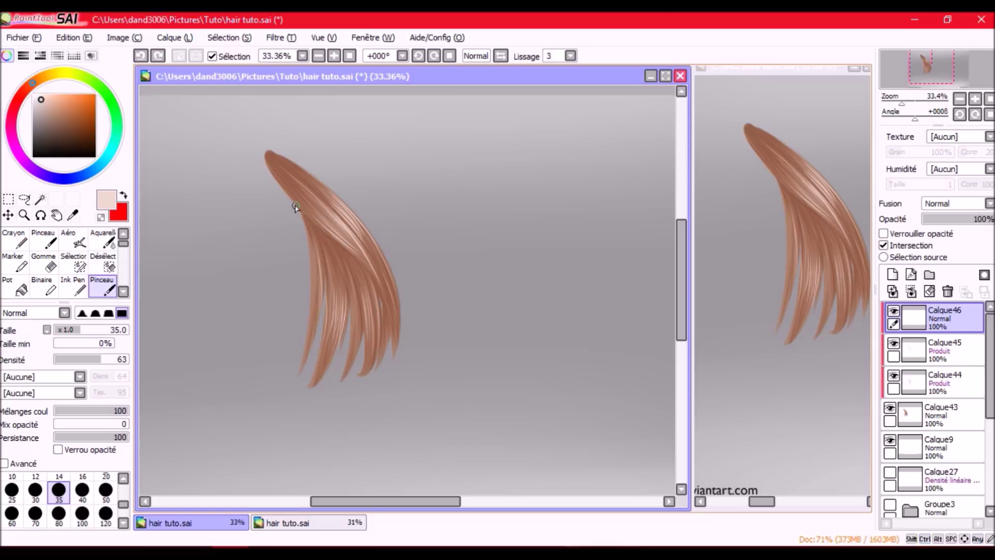
{"action": "key", "text": "ctrl+z"}
{"action": "left_click_drag", "start_coordinate": [342, 257], "coordinate": [357, 318]}
{"action": "key", "text": "ctrl+z"}
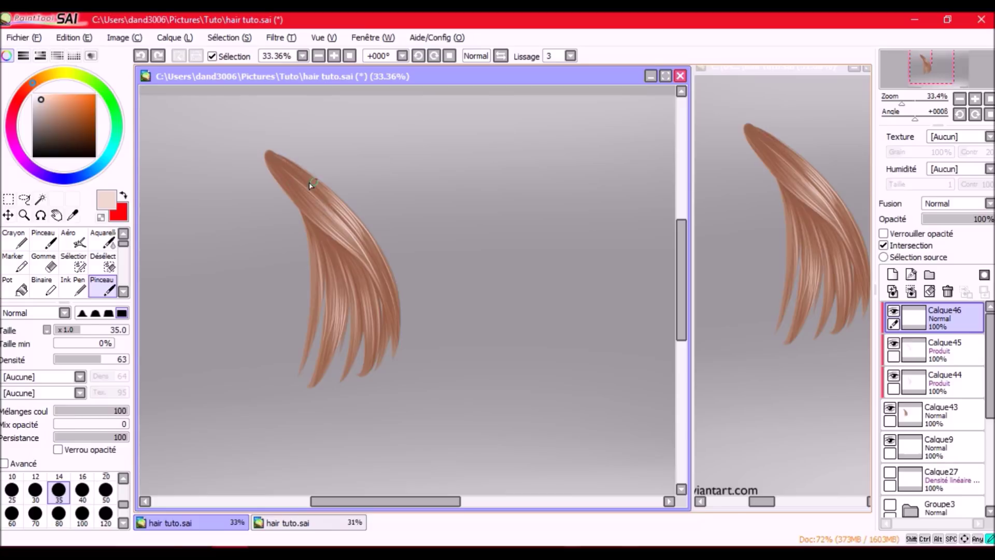
Step: Add a clipped Densité linéaire layer and airbrush a soft pale glow on the lock's bulge with Aéro at density 40, using sizes 120 and 50
{"action": "left_click", "coordinate": [893, 274]}
{"action": "left_click", "coordinate": [957, 203]}
{"action": "left_click", "coordinate": [948, 261]}
{"action": "left_click", "coordinate": [73, 240]}
{"action": "left_click_drag", "start_coordinate": [367, 235], "coordinate": [346, 208]}
{"action": "key", "text": "ctrl+z"}
{"action": "left_click_drag", "start_coordinate": [89, 364], "coordinate": [85, 363]}
{"action": "left_click", "coordinate": [105, 470]}
{"action": "mouse_move", "coordinate": [361, 238]}
{"action": "left_mouse_down"}
{"action": "mouse_move", "coordinate": [333, 196]}
{"action": "mouse_move", "coordinate": [300, 157]}
{"action": "mouse_move", "coordinate": [386, 233]}
{"action": "mouse_move", "coordinate": [417, 343]}
{"action": "left_mouse_up"}
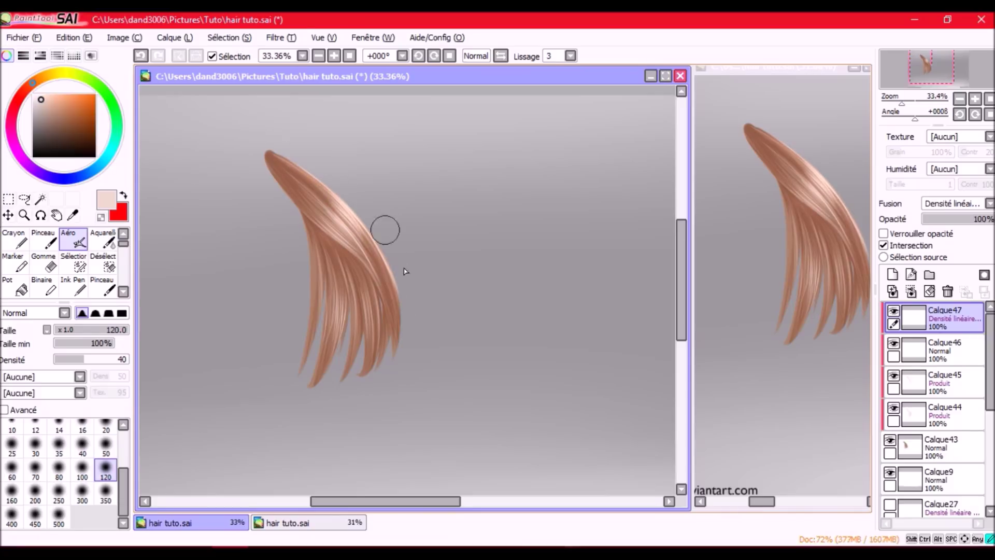
{"action": "left_click", "coordinate": [106, 446]}
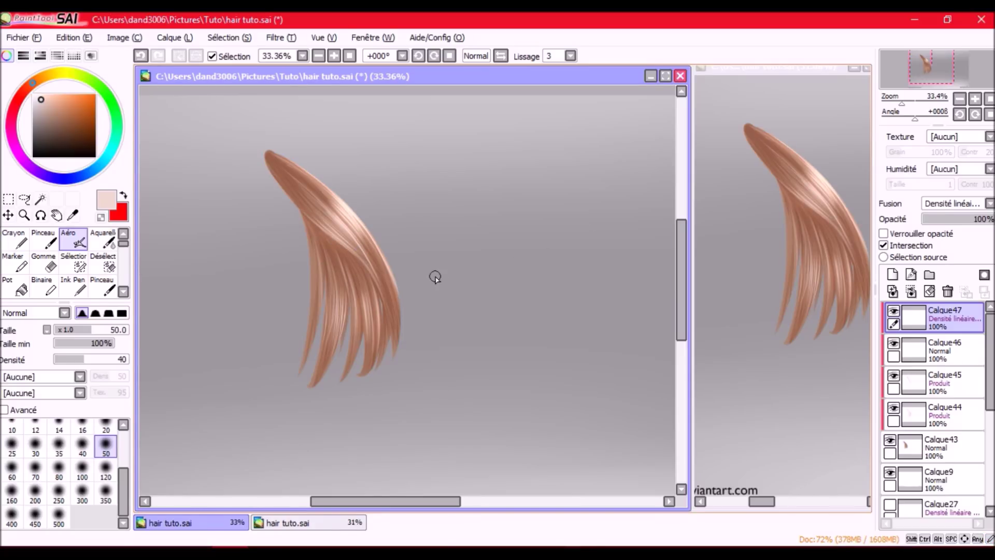
Step: Hide the brown hair lock's layers
{"action": "left_click_drag", "start_coordinate": [890, 440], "coordinate": [890, 473]}
{"action": "scroll", "coordinate": [928, 414], "scroll_direction": "down", "scroll_amount": 3}
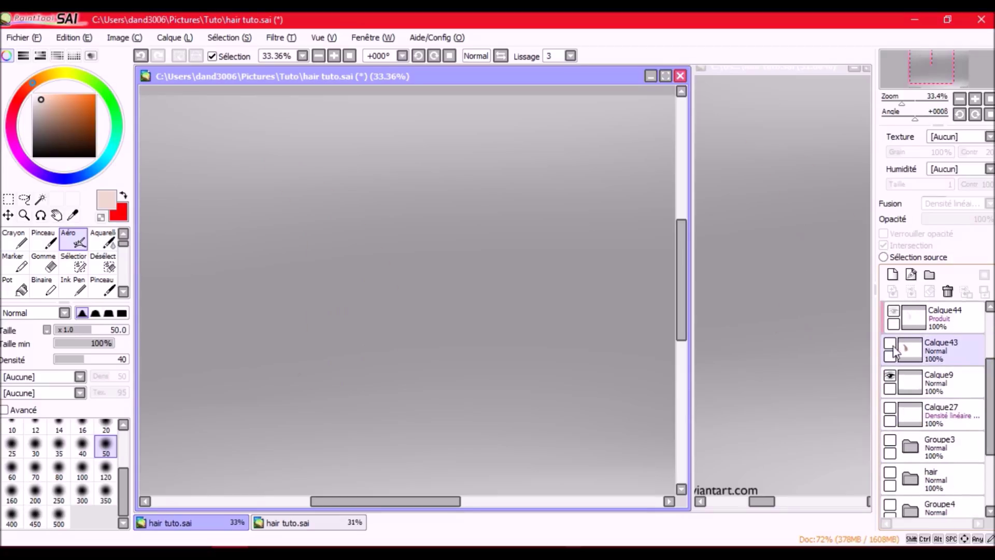
{"action": "left_click", "coordinate": [890, 343]}
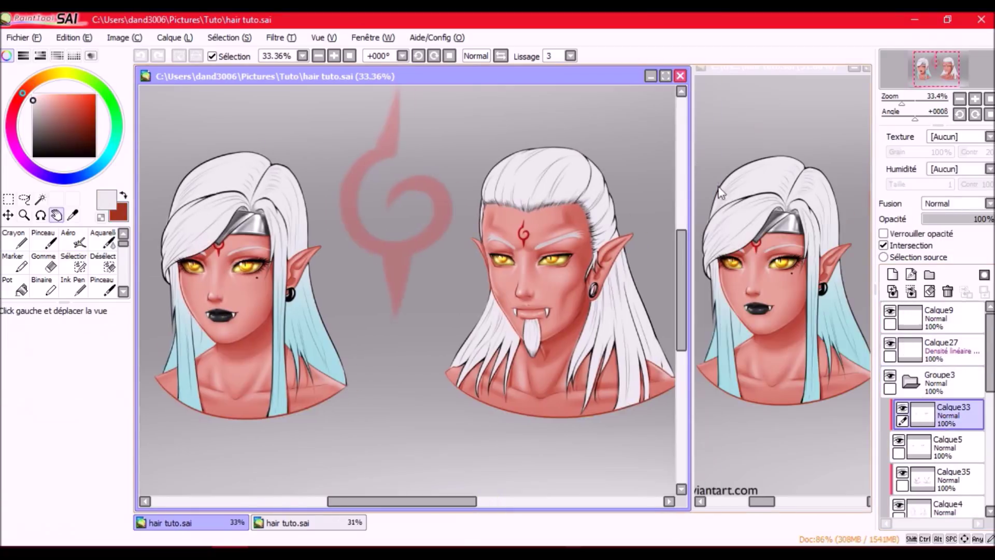
Step: Add a clipped layer over the hair base in the hair group and airbrush the woman's lengths light blue at size 500 and density 79
{"action": "scroll", "coordinate": [928, 415], "scroll_direction": "up", "scroll_amount": 3}
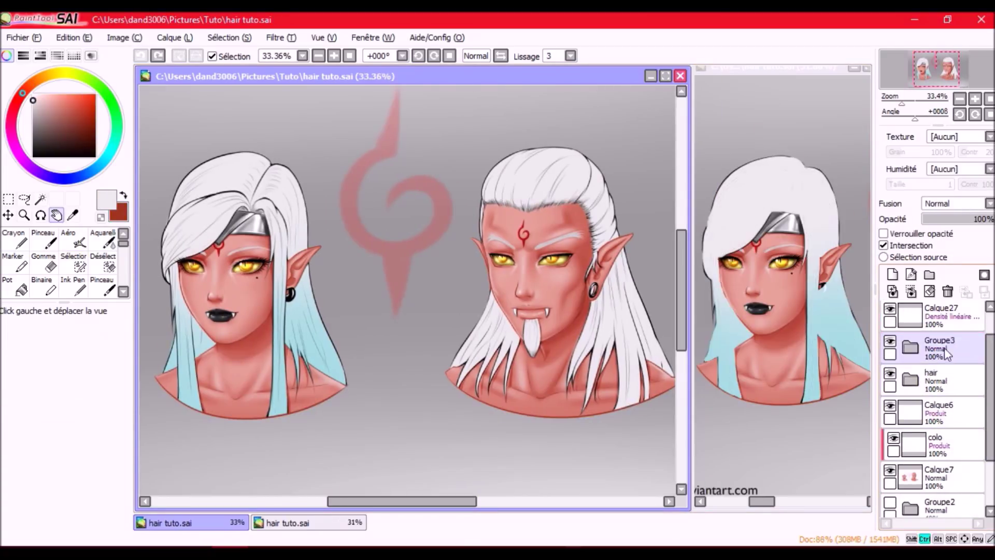
{"action": "left_click", "coordinate": [906, 340]}
{"action": "left_click", "coordinate": [910, 309]}
{"action": "scroll", "coordinate": [928, 415], "scroll_direction": "up", "scroll_amount": 3}
{"action": "left_click", "coordinate": [890, 440]}
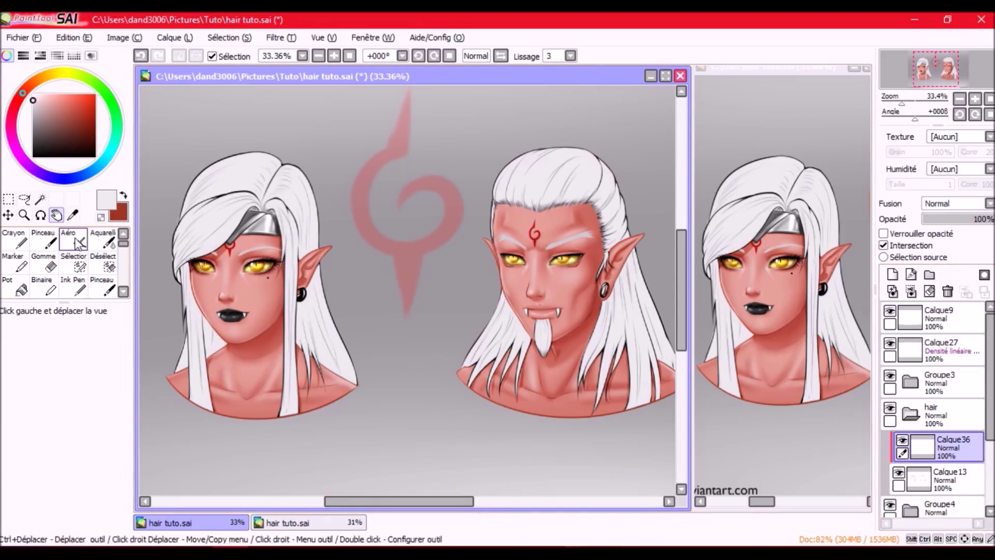
{"action": "left_click", "coordinate": [73, 239]}
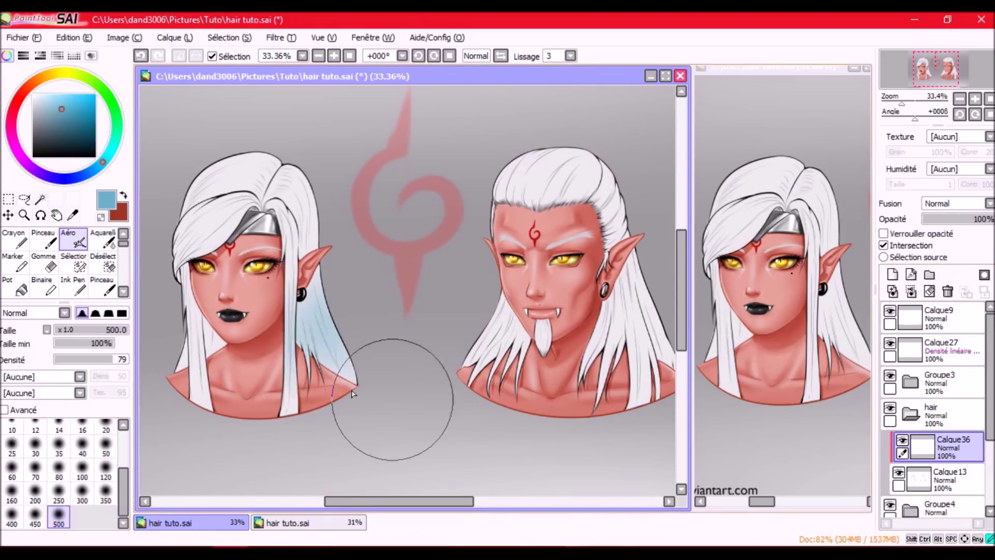
Step: Add a clipped Produit layer and paint grey-blue shadow strands around the woman's parting with the size 40 Pinceau
{"action": "left_click", "coordinate": [953, 203]}
{"action": "left_click", "coordinate": [938, 228]}
{"action": "key", "text": "b"}
{"action": "left_click", "coordinate": [305, 183], "text": "alt"}
{"action": "left_click_drag", "start_coordinate": [274, 181], "coordinate": [305, 184]}
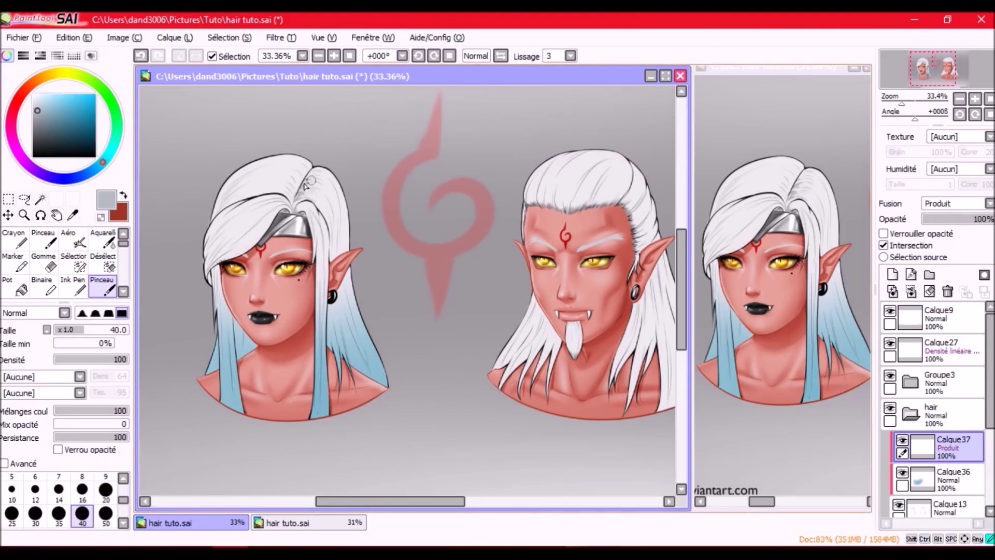
{"action": "left_click_drag", "start_coordinate": [324, 174], "coordinate": [334, 213]}
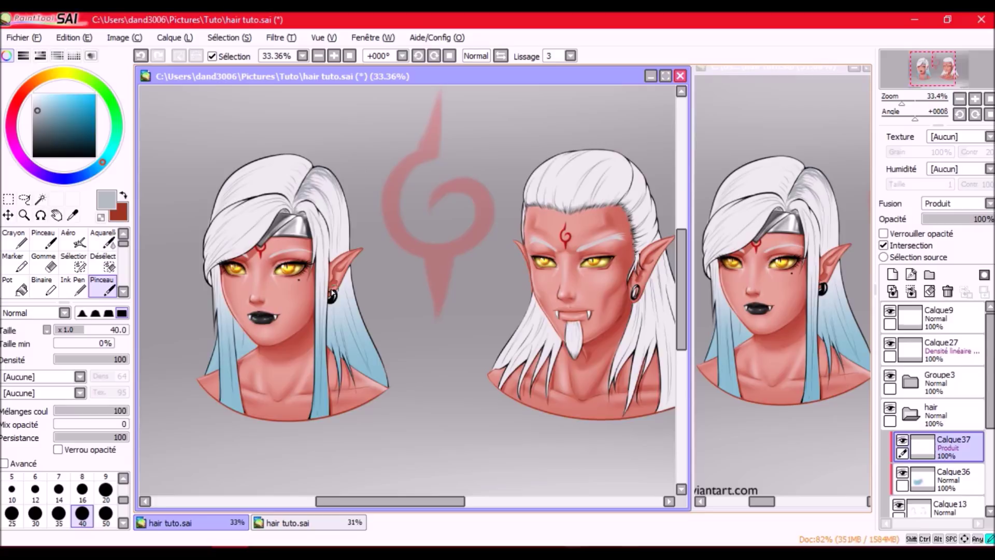
Step: Paint shadow strands down the woman's side locks and the long lengths behind her ear
{"action": "left_click_drag", "start_coordinate": [329, 301], "coordinate": [342, 350]}
{"action": "left_click_drag", "start_coordinate": [344, 275], "coordinate": [368, 375]}
{"action": "left_click_drag", "start_coordinate": [337, 202], "coordinate": [340, 254]}
{"action": "left_click_drag", "start_coordinate": [324, 202], "coordinate": [311, 277]}
{"action": "left_click_drag", "start_coordinate": [327, 231], "coordinate": [319, 415]}
{"action": "left_click_drag", "start_coordinate": [331, 194], "coordinate": [308, 259]}
Step: Complete the first shading pass over the woman's crown, fringe and lengths, and select Aéro at size 50 for soft shadows
{"action": "left_click", "coordinate": [418, 56]}
{"action": "left_click", "coordinate": [434, 56]}
{"action": "left_click_drag", "start_coordinate": [321, 182], "coordinate": [332, 249]}
{"action": "left_click_drag", "start_coordinate": [316, 202], "coordinate": [337, 269]}
{"action": "key", "text": "Home"}
{"action": "left_click_drag", "start_coordinate": [407, 199], "coordinate": [497, 130]}
{"action": "left_click_drag", "start_coordinate": [438, 282], "coordinate": [430, 331]}
{"action": "left_click_drag", "start_coordinate": [526, 277], "coordinate": [528, 329]}
{"action": "left_click_drag", "start_coordinate": [523, 188], "coordinate": [492, 201]}
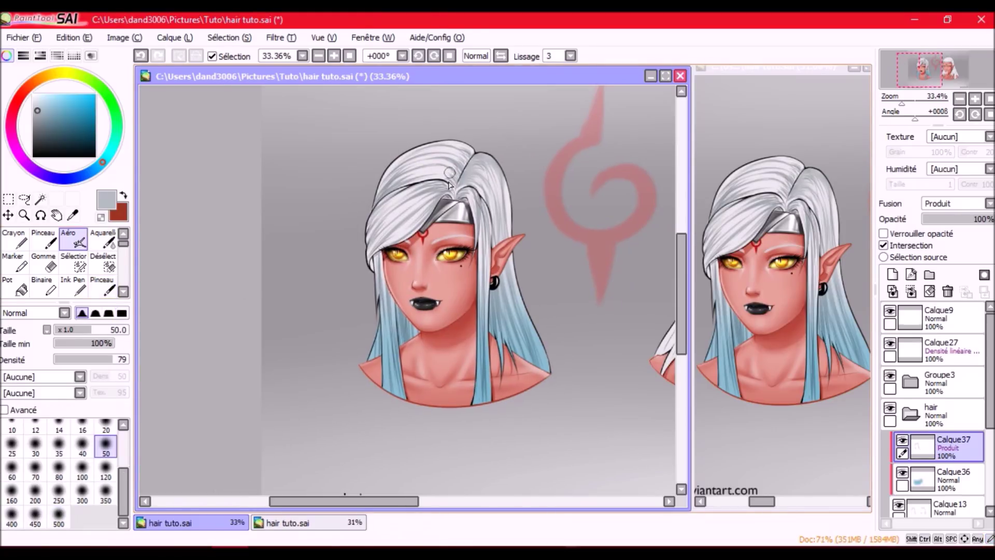
Step: Add a second clipped Produit layer and deepen the shadows at the woman's parting and in her lower lengths with the size 40 Pinceau
{"action": "key", "text": "v"}
{"action": "key", "text": "b"}
{"action": "left_click", "coordinate": [892, 274]}
{"action": "left_click", "coordinate": [956, 203]}
{"action": "left_click", "coordinate": [938, 226]}
{"action": "mouse_move", "coordinate": [467, 171]}
{"action": "left_mouse_down"}
{"action": "mouse_move", "coordinate": [493, 187]}
{"action": "mouse_move", "coordinate": [492, 243]}
{"action": "left_mouse_up"}
{"action": "left_click_drag", "start_coordinate": [400, 294], "coordinate": [410, 342]}
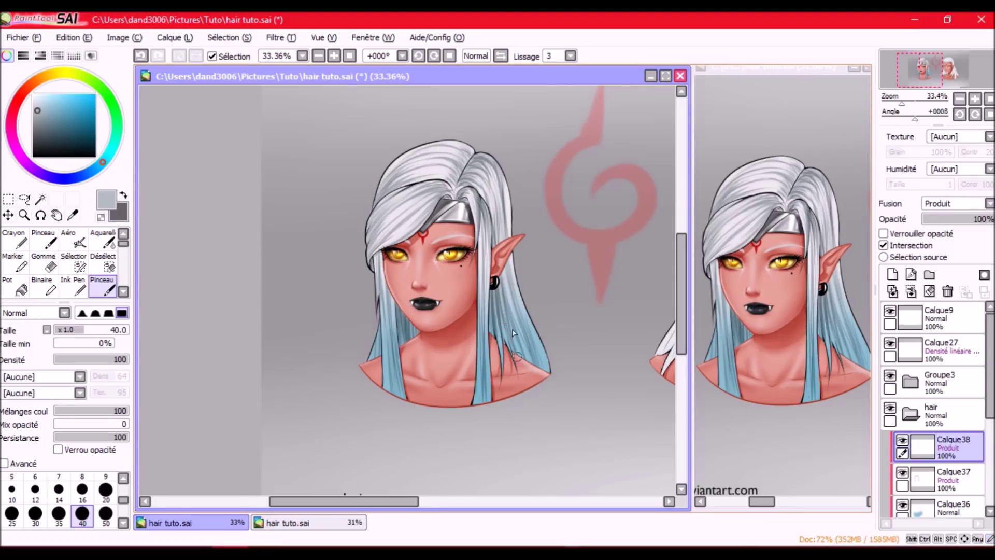
{"action": "left_click_drag", "start_coordinate": [500, 288], "coordinate": [508, 352]}
Step: Deepen the crown shadows with the canvas rotated to -90°, restore the upright view and switch to Aquarelle at size 50 for blending
{"action": "left_click", "coordinate": [418, 56]}
{"action": "mouse_move", "coordinate": [326, 218]}
{"action": "left_mouse_down"}
{"action": "mouse_move", "coordinate": [337, 306]}
{"action": "mouse_move", "coordinate": [353, 311]}
{"action": "left_mouse_up"}
{"action": "left_click", "coordinate": [418, 55]}
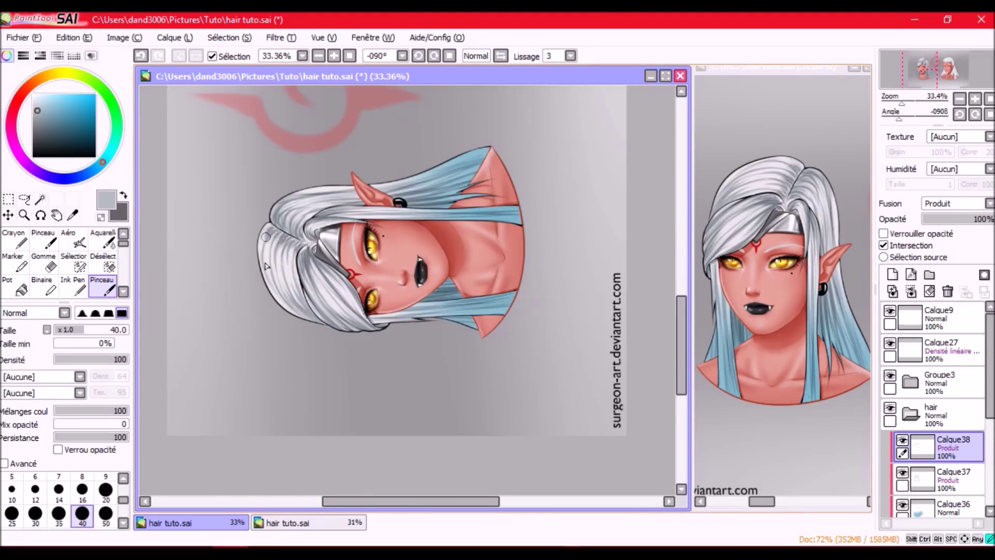
{"action": "left_click", "coordinate": [449, 55]}
{"action": "key", "text": "w"}
{"action": "left_click_drag", "start_coordinate": [539, 338], "coordinate": [456, 366]}
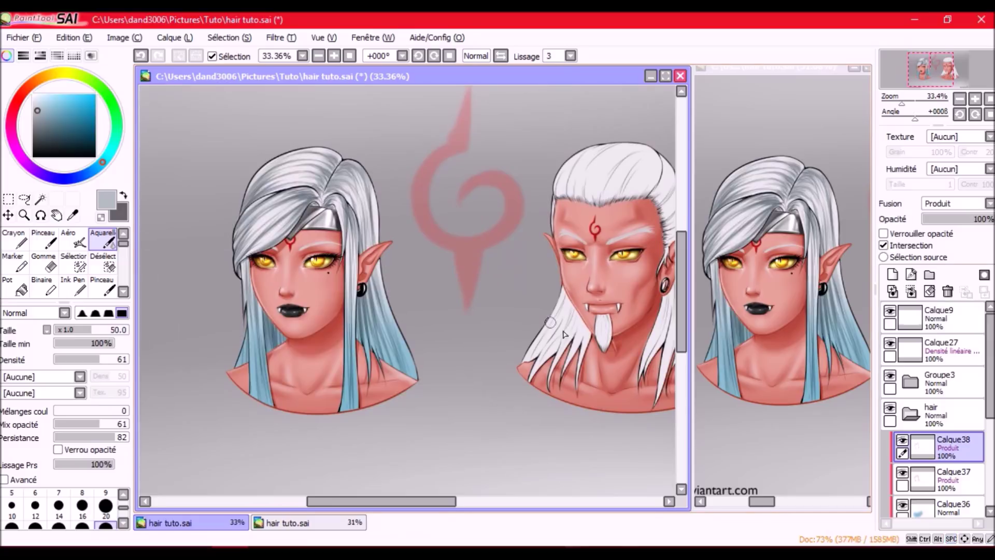
Step: Add a clipped Normal layer, paint white highlight strands across the woman's fringe, crown and lengths, and blend them with Aquarelle
{"action": "key", "text": "ctrl+shift+n"}
{"action": "left_click", "coordinate": [225, 191], "text": "alt"}
{"action": "key", "text": "a"}
{"action": "key", "text": "b"}
{"action": "mouse_move", "coordinate": [236, 228]}
{"action": "left_mouse_down"}
{"action": "mouse_move", "coordinate": [298, 205]}
{"action": "mouse_move", "coordinate": [337, 150]}
{"action": "mouse_move", "coordinate": [365, 235]}
{"action": "left_mouse_up"}
{"action": "mouse_move", "coordinate": [350, 170]}
{"action": "left_mouse_down"}
{"action": "mouse_move", "coordinate": [354, 282]}
{"action": "mouse_move", "coordinate": [330, 271]}
{"action": "left_mouse_up"}
{"action": "key", "text": "Home"}
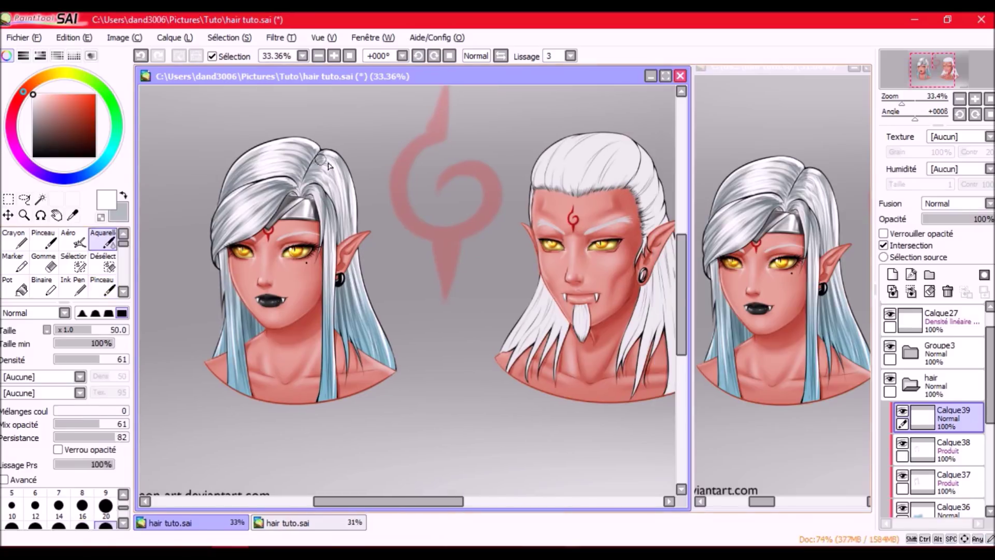
{"action": "left_click_drag", "start_coordinate": [222, 367], "coordinate": [214, 360]}
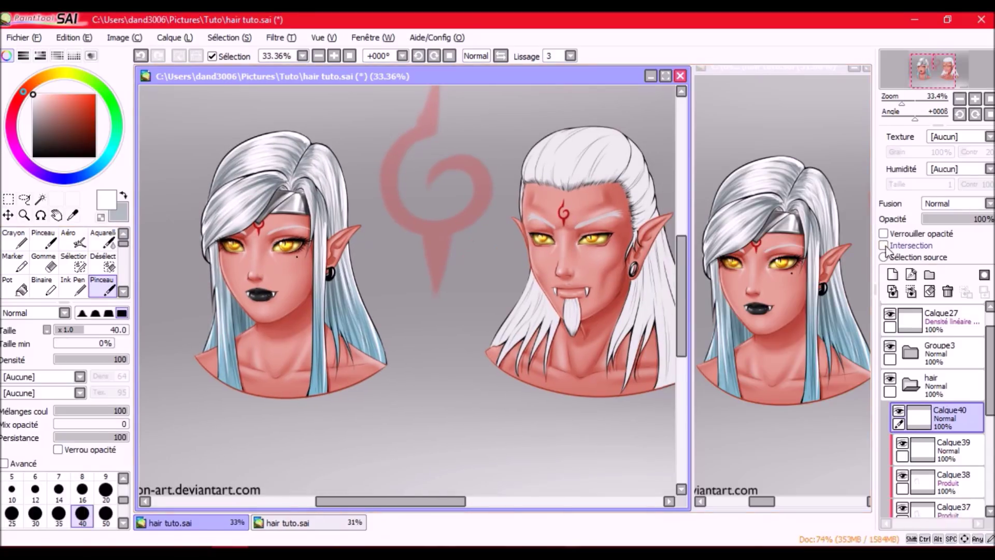
Step: Add a clipped layer over the line art in Groupe3 and recolour the woman's hair outlines grey-blue with the size 40 Pinceau
{"action": "left_click", "coordinate": [893, 275]}
{"action": "left_click", "coordinate": [955, 203]}
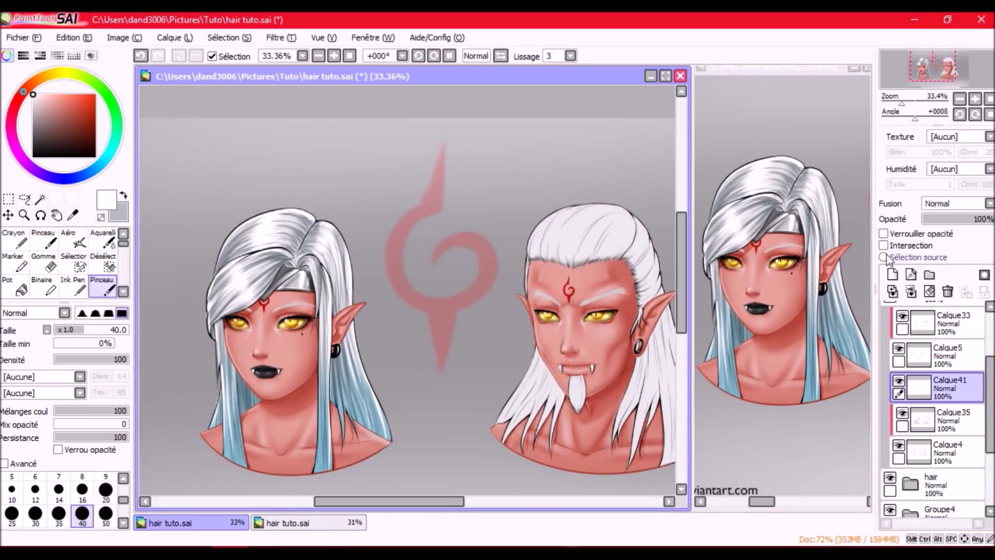
{"action": "left_click", "coordinate": [300, 202], "text": "alt"}
{"action": "mouse_move", "coordinate": [240, 150]}
{"action": "left_mouse_down"}
{"action": "mouse_move", "coordinate": [299, 202]}
{"action": "mouse_move", "coordinate": [272, 399]}
{"action": "left_mouse_up"}
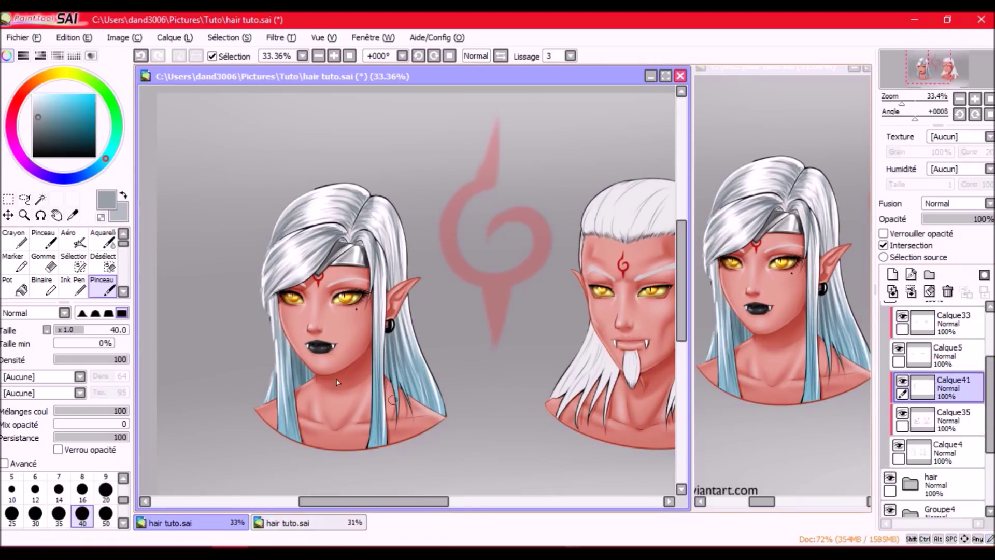
{"action": "left_click_drag", "start_coordinate": [298, 358], "coordinate": [295, 440]}
{"action": "key", "text": "]"}
{"action": "left_click_drag", "start_coordinate": [332, 197], "coordinate": [373, 269]}
{"action": "mouse_move", "coordinate": [291, 275]}
{"action": "left_mouse_down"}
{"action": "mouse_move", "coordinate": [374, 287]}
{"action": "mouse_move", "coordinate": [399, 420]}
{"action": "left_mouse_up"}
{"action": "left_click_drag", "start_coordinate": [409, 295], "coordinate": [440, 415]}
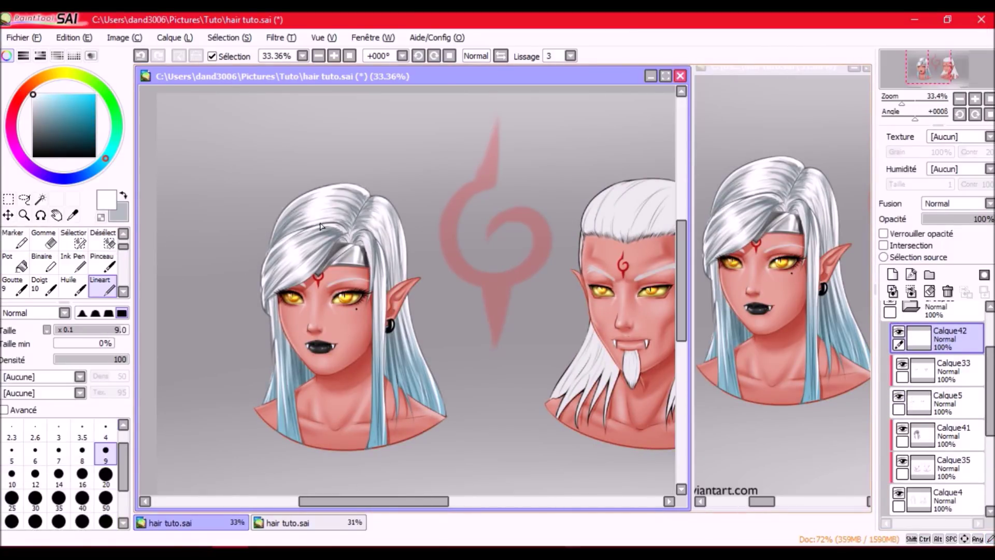
Step: Draw fine white loose hairs over the woman's fringe, side locks and lengths with the size 9 Lineart brush on a new layer
{"action": "left_click_drag", "start_coordinate": [262, 225], "coordinate": [287, 277]}
{"action": "left_click_drag", "start_coordinate": [379, 246], "coordinate": [363, 386]}
{"action": "left_click_drag", "start_coordinate": [409, 305], "coordinate": [441, 396]}
{"action": "left_click_drag", "start_coordinate": [275, 298], "coordinate": [267, 396]}
{"action": "left_click_drag", "start_coordinate": [518, 375], "coordinate": [477, 375]}
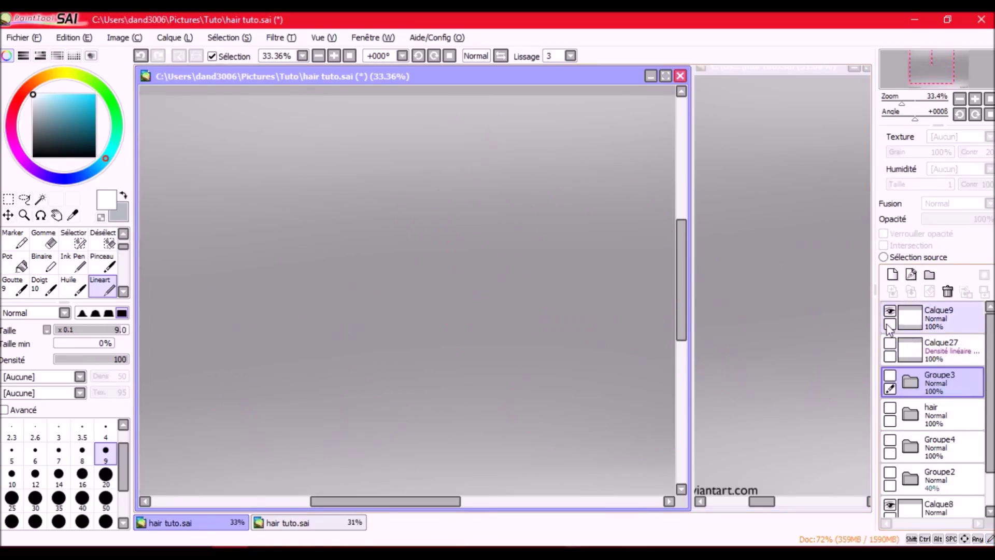
Step: Show the portraits again, add a Densité linéaire layer in Groupe3 and airbrush the man's hair white with Aéro, starting at size 120
{"action": "left_click", "coordinate": [910, 359]}
{"action": "left_click", "coordinate": [948, 389]}
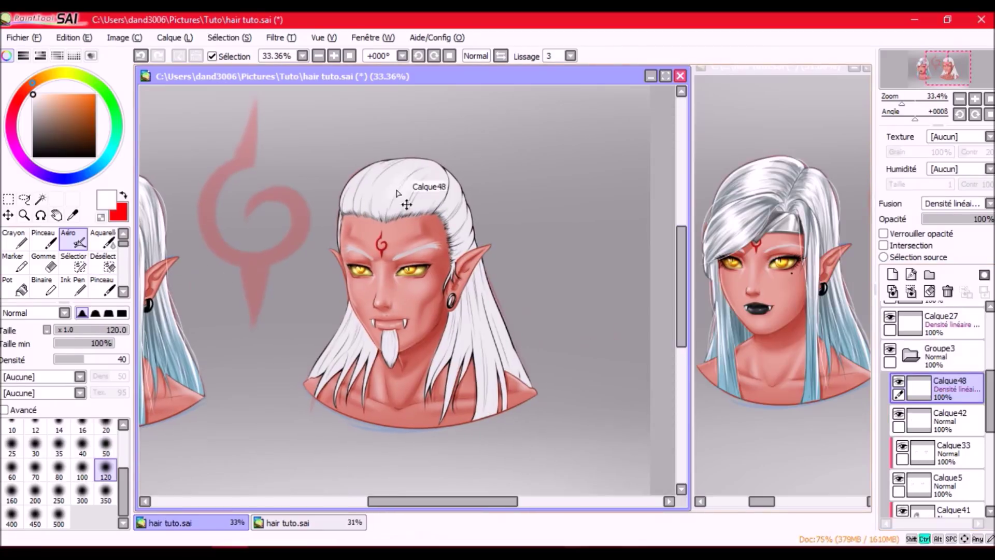
{"action": "mouse_move", "coordinate": [337, 213]}
{"action": "left_mouse_down"}
{"action": "mouse_move", "coordinate": [415, 161]}
{"action": "mouse_move", "coordinate": [487, 410]}
{"action": "left_mouse_up"}
{"action": "mouse_move", "coordinate": [466, 264]}
{"action": "left_mouse_down"}
{"action": "mouse_move", "coordinate": [519, 383]}
{"action": "mouse_move", "coordinate": [473, 295]}
{"action": "left_mouse_up"}
{"action": "left_click", "coordinate": [106, 445]}
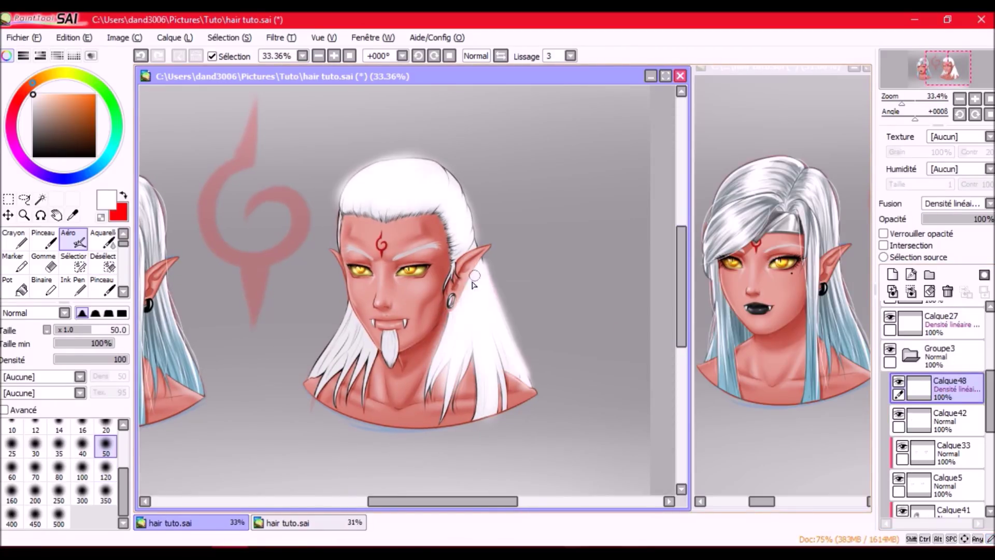
Step: Airbrush white highlights on the man's eyebrows, beard, forehead and cheeks, reducing Aéro to size 20
{"action": "mouse_move", "coordinate": [458, 224]}
{"action": "left_mouse_down"}
{"action": "mouse_move", "coordinate": [444, 200]}
{"action": "mouse_move", "coordinate": [336, 248]}
{"action": "mouse_move", "coordinate": [365, 235]}
{"action": "left_mouse_up"}
{"action": "key", "text": "bracketleft"}
{"action": "key", "text": "bracketleft"}
{"action": "mouse_move", "coordinate": [388, 300]}
{"action": "left_mouse_down"}
{"action": "mouse_move", "coordinate": [332, 362]}
{"action": "mouse_move", "coordinate": [357, 248]}
{"action": "mouse_move", "coordinate": [373, 373]}
{"action": "left_mouse_up"}
{"action": "left_click", "coordinate": [96, 442]}
{"action": "left_click", "coordinate": [35, 444]}
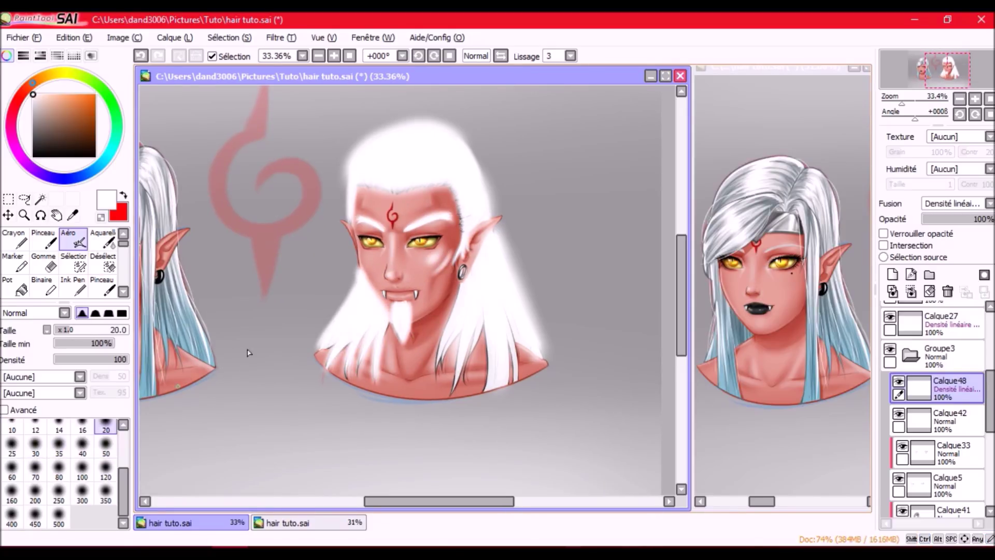
{"action": "key", "text": "bracketleft"}
{"action": "key", "text": "bracketleft"}
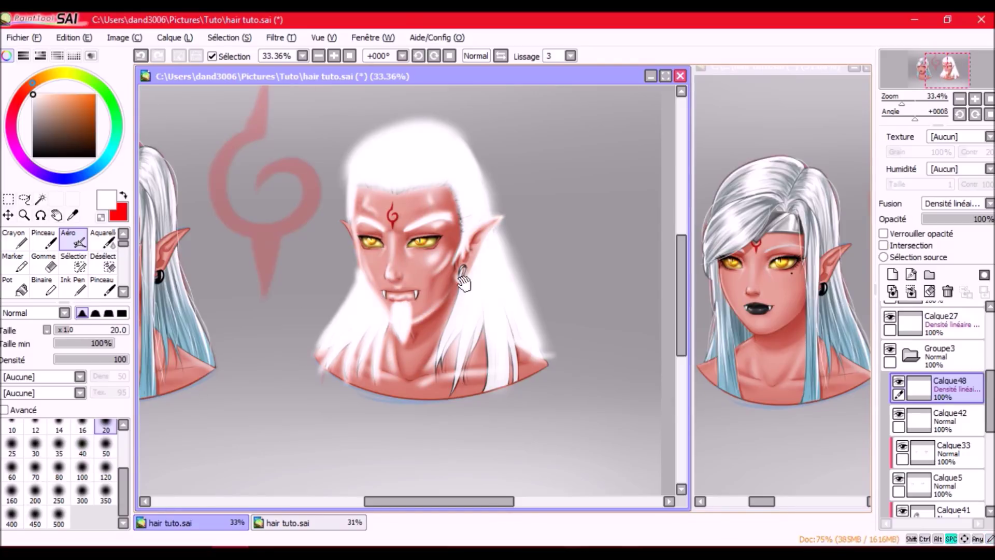
Step: Enlarge Aéro to size 40 and airbrush the man's remaining lower hair strands white
{"action": "left_click_drag", "start_coordinate": [466, 186], "coordinate": [506, 189]}
{"action": "key", "text": "bracketright"}
{"action": "key", "text": "bracketright"}
{"action": "key", "text": "bracketright"}
{"action": "key", "text": "bracketright"}
{"action": "mouse_move", "coordinate": [476, 363]}
{"action": "left_mouse_down"}
{"action": "mouse_move", "coordinate": [476, 372]}
{"action": "mouse_move", "coordinate": [612, 383]}
{"action": "left_mouse_up"}
{"action": "scroll", "coordinate": [385, 253], "scroll_direction": "down", "scroll_amount": 3}
{"action": "scroll", "coordinate": [385, 254], "scroll_direction": "up", "scroll_amount": 2}
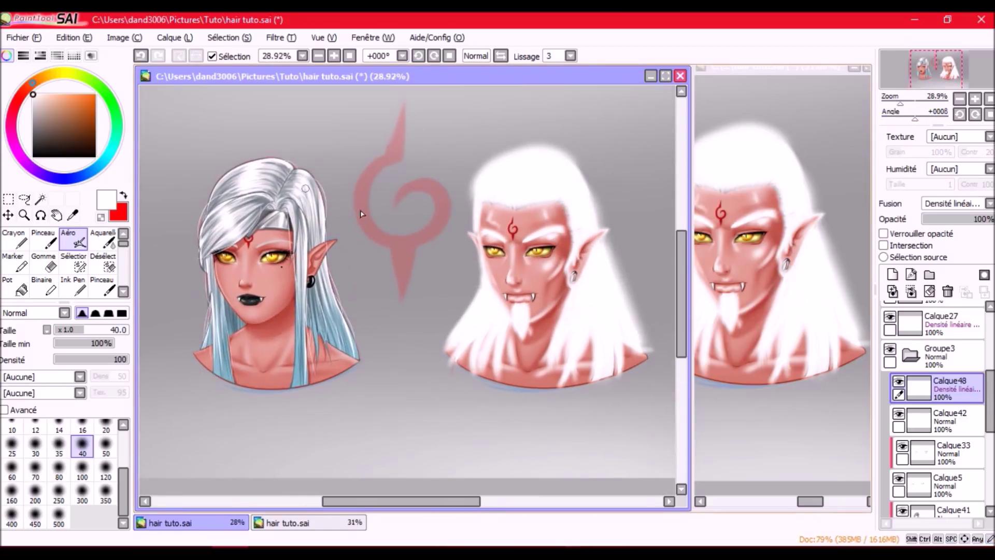
Step: Switch to the Aquarelle brush at size 50 for working on the man's white Densité linéaire layer
{"action": "key", "text": "bracketright"}
{"action": "key", "text": "bracketright"}
{"action": "key", "text": "bracketright"}
{"action": "key", "text": "bracketright"}
{"action": "key", "text": "bracketright"}
{"action": "key", "text": "bracketright"}
{"action": "key", "text": "bracketleft"}
{"action": "key", "text": "bracketleft"}
{"action": "key", "text": "bracketleft"}
{"action": "key", "text": "bracketleft"}
{"action": "key", "text": "bracketleft"}
{"action": "key", "text": "bracketleft"}
{"action": "key", "text": "bracketleft"}
{"action": "key", "text": "bracketleft"}
{"action": "key", "text": "bracketleft"}
{"action": "key", "text": "bracketleft"}
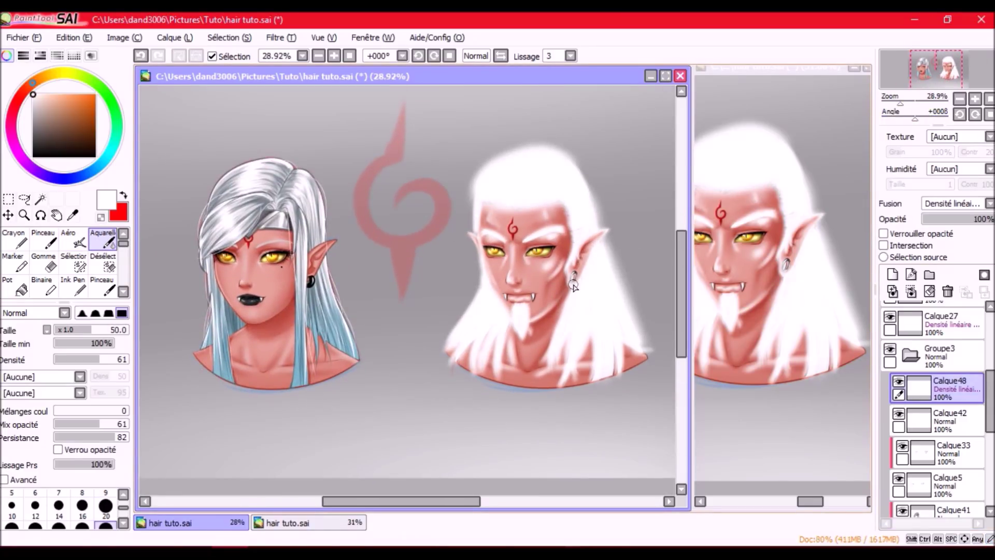